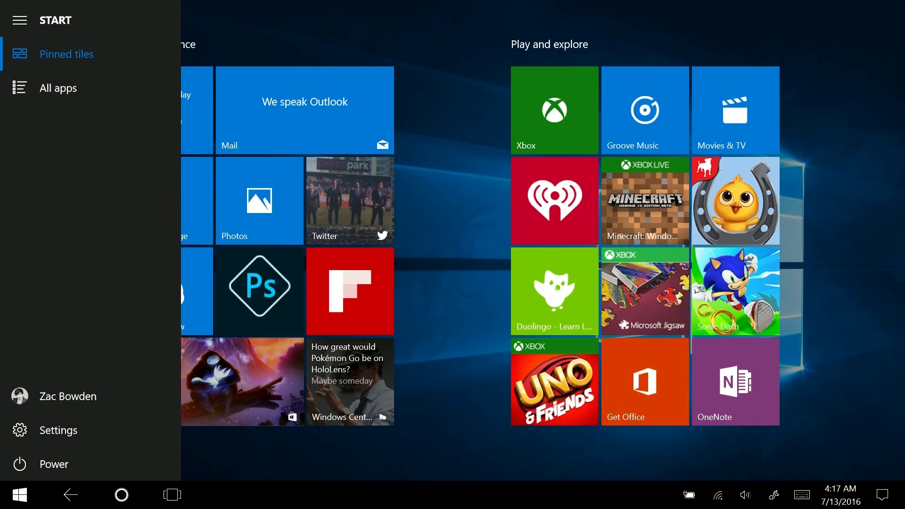
Step: Examine the full list of installed apps on Start from beginning to end
{"action": "left_click", "coordinate": [58, 88]}
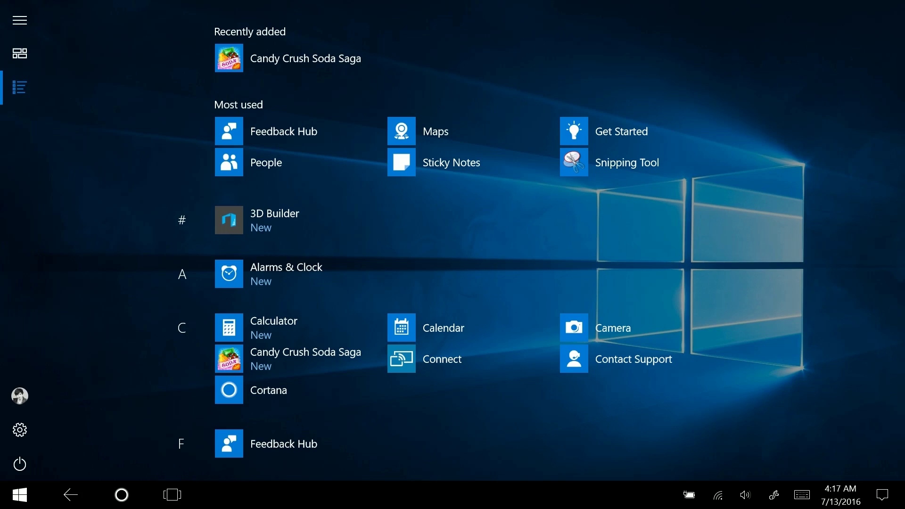
{"action": "scroll", "coordinate": [802, 283], "scroll_direction": "down", "scroll_amount": 10}
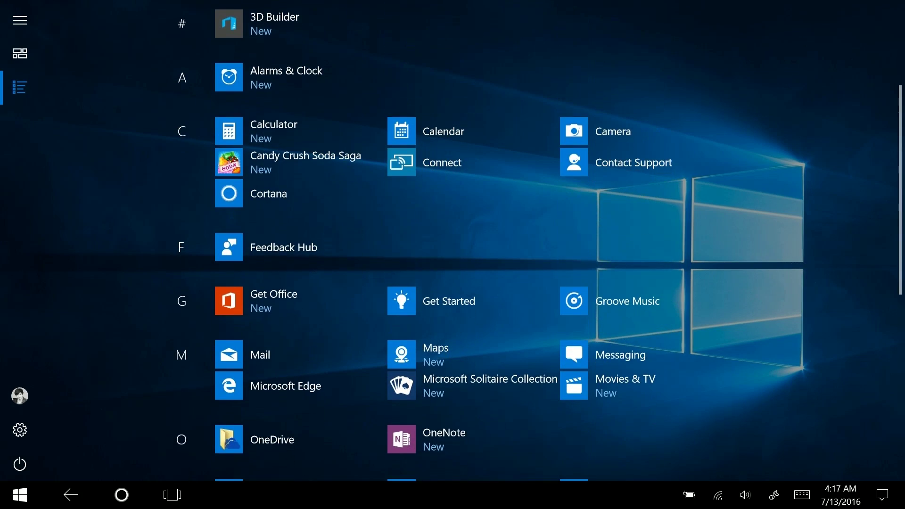
{"action": "scroll", "coordinate": [819, 421], "scroll_direction": "up", "scroll_amount": 7}
{"action": "scroll", "coordinate": [453, 255], "scroll_direction": "down", "scroll_amount": 10}
{"action": "scroll", "coordinate": [155, 460], "scroll_direction": "up", "scroll_amount": 5}
{"action": "scroll", "coordinate": [154, 460], "scroll_direction": "up", "scroll_amount": 5}
{"action": "scroll", "coordinate": [453, 283], "scroll_direction": "down", "scroll_amount": 5}
{"action": "scroll", "coordinate": [453, 283], "scroll_direction": "up", "scroll_amount": 5}
{"action": "scroll", "coordinate": [452, 283], "scroll_direction": "down", "scroll_amount": 1}
{"action": "scroll", "coordinate": [452, 283], "scroll_direction": "down", "scroll_amount": 10}
{"action": "scroll", "coordinate": [453, 283], "scroll_direction": "up", "scroll_amount": 10}
{"action": "scroll", "coordinate": [453, 283], "scroll_direction": "down", "scroll_amount": 10}
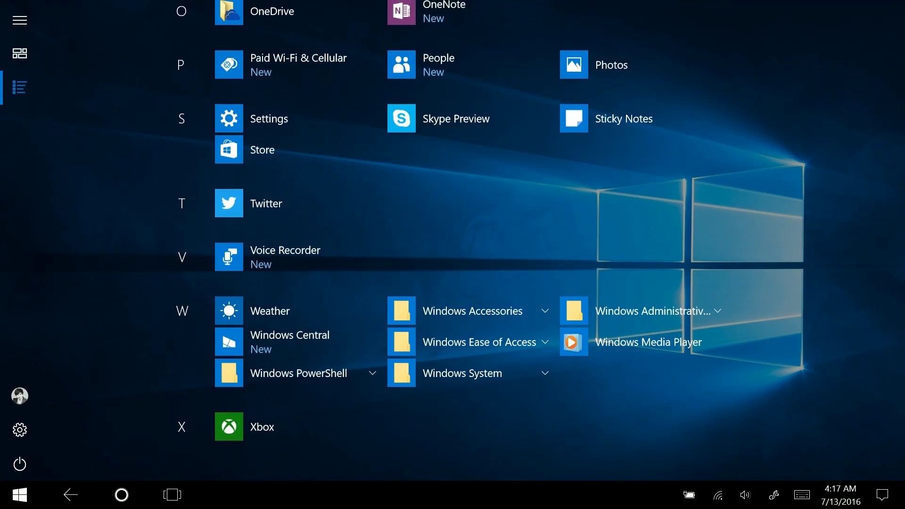
{"action": "scroll", "coordinate": [452, 283], "scroll_direction": "up", "scroll_amount": 10}
{"action": "scroll", "coordinate": [453, 283], "scroll_direction": "down", "scroll_amount": 3}
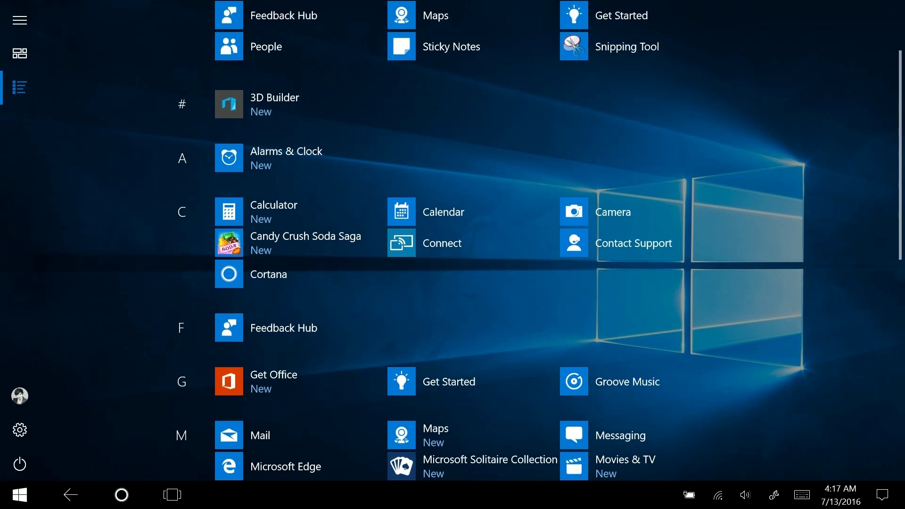
Step: Launch Maps from the most used apps and return to the full app list on Start
{"action": "left_click", "coordinate": [491, 11]}
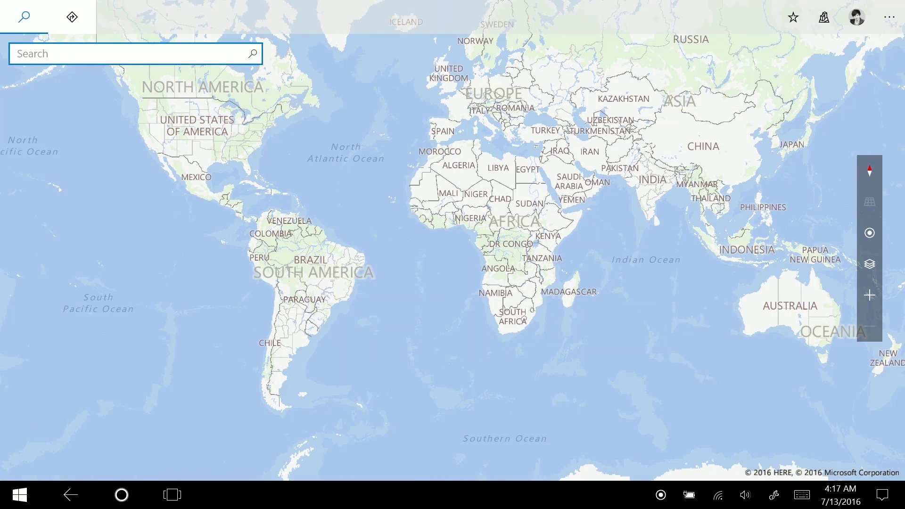
{"action": "key", "text": "super"}
{"action": "left_click", "coordinate": [19, 87]}
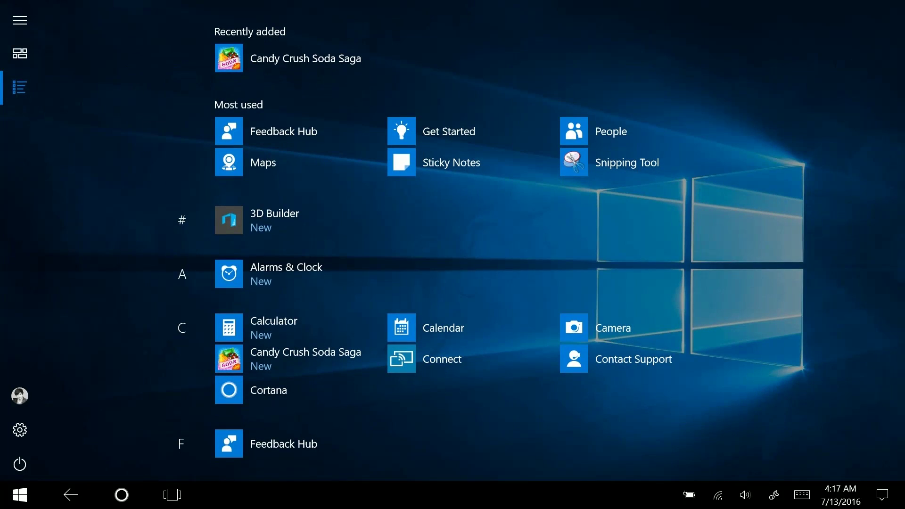
Step: Jump to the W section of the app list through the letter index, and go back to the list's beginning
{"action": "left_click", "coordinate": [182, 221]}
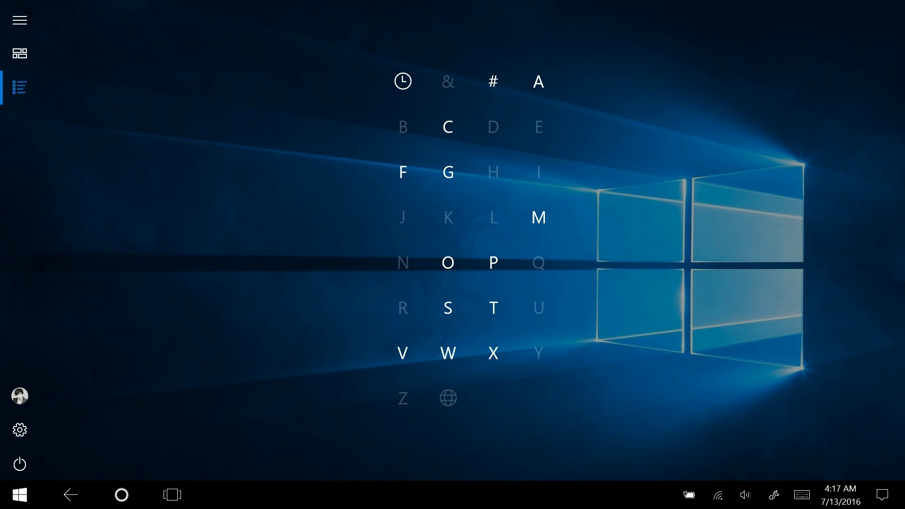
{"action": "left_click", "coordinate": [448, 354]}
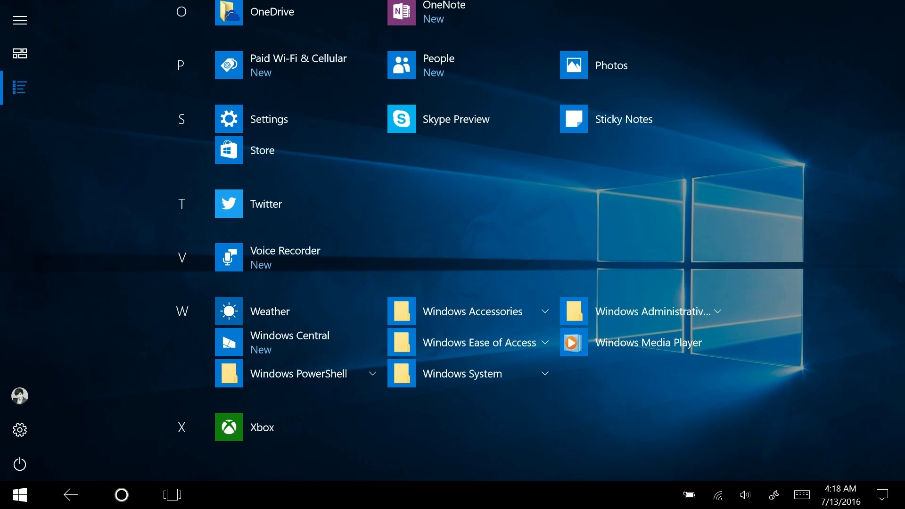
{"action": "scroll", "coordinate": [768, 367], "scroll_direction": "up", "scroll_amount": 10}
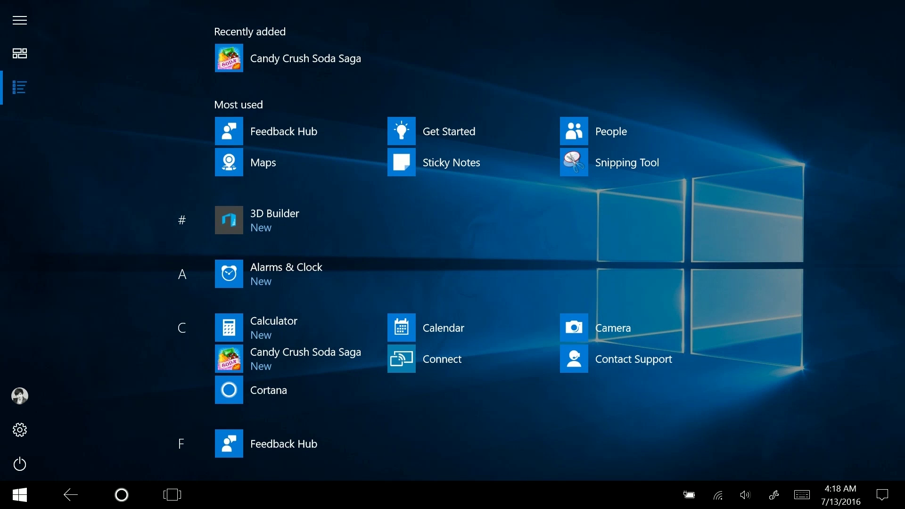
Step: Open Settings from Start and go to the Personalization page for choosing which folders appear on Start
{"action": "left_click", "coordinate": [28, 19]}
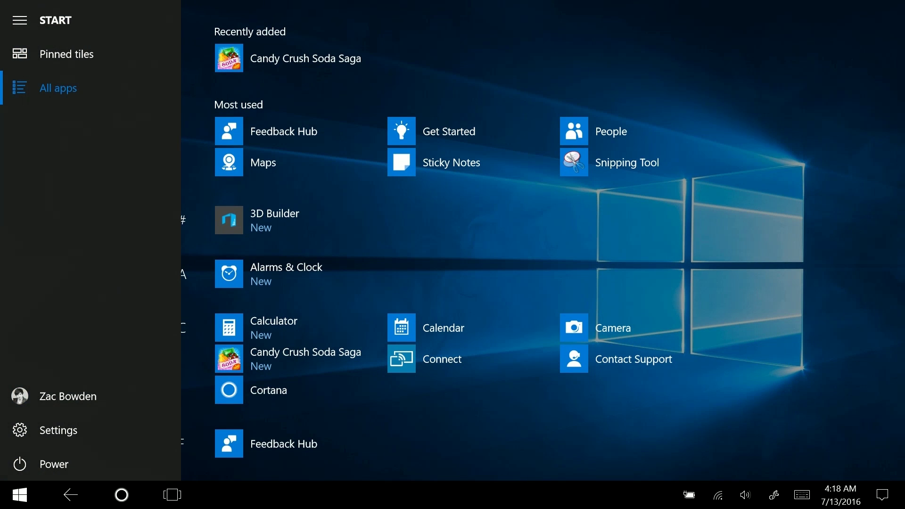
{"action": "left_click", "coordinate": [58, 430]}
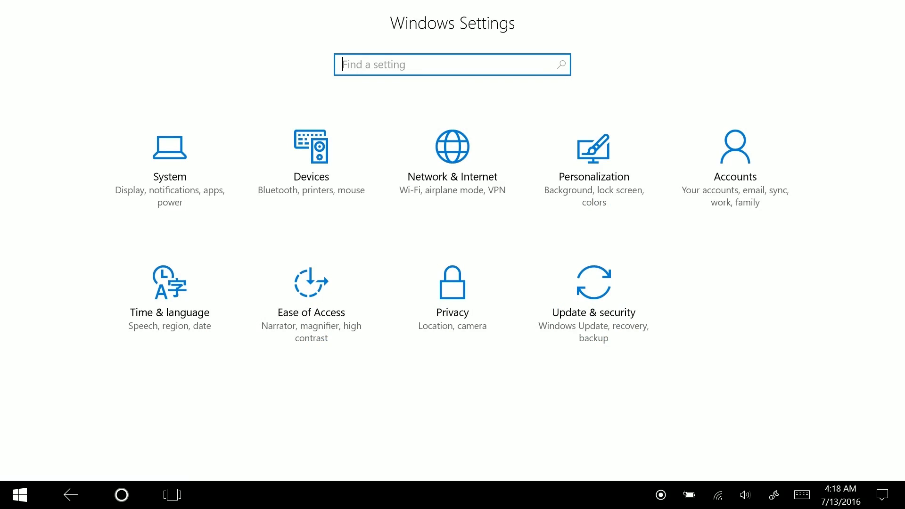
{"action": "key", "text": "super"}
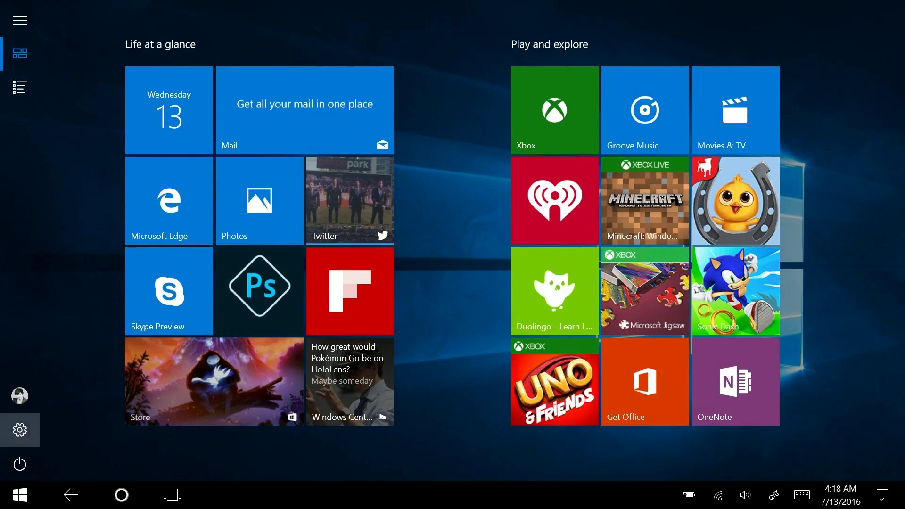
{"action": "key", "text": "super"}
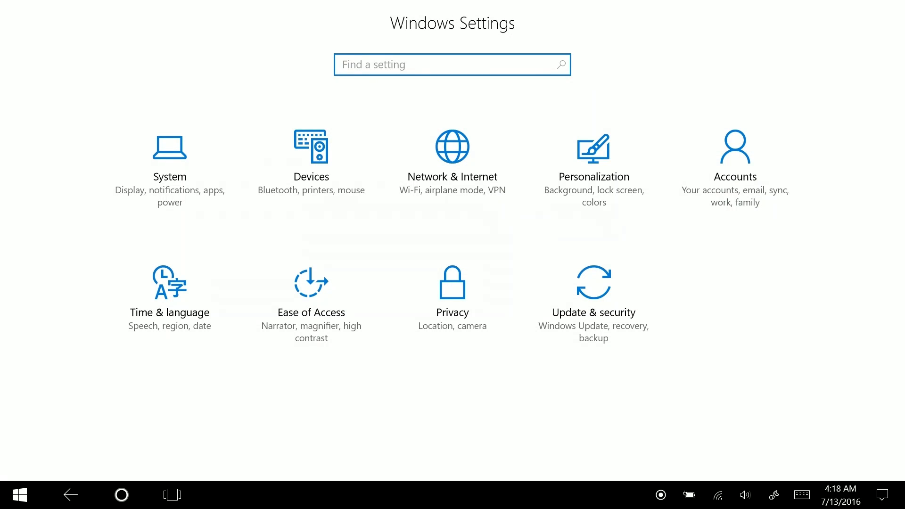
{"action": "left_click", "coordinate": [638, 182]}
{"action": "left_click", "coordinate": [44, 263]}
{"action": "left_click", "coordinate": [330, 473]}
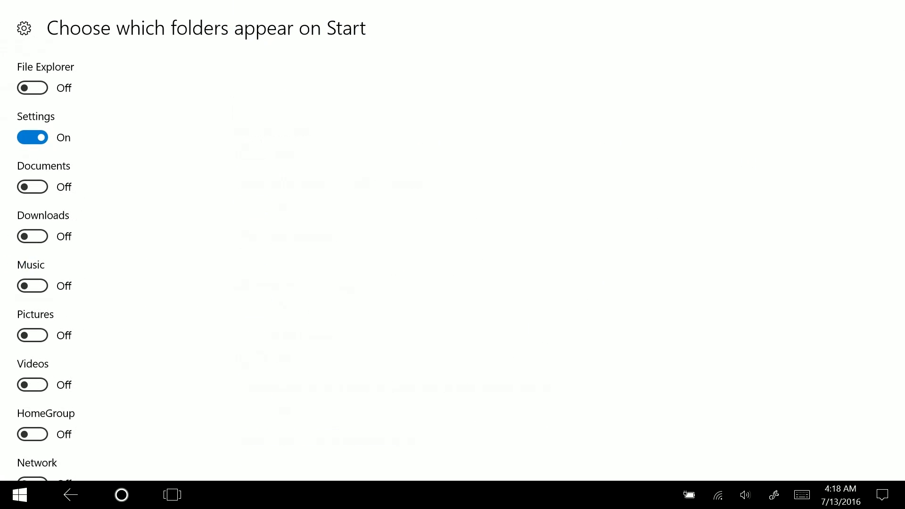
Step: Turn on the File Explorer, Network and Downloads folders for Start and return to Start
{"action": "scroll", "coordinate": [471, 347], "scroll_direction": "down", "scroll_amount": 2}
{"action": "scroll", "coordinate": [150, 312], "scroll_direction": "up", "scroll_amount": 2}
{"action": "left_click", "coordinate": [32, 88]}
{"action": "scroll", "coordinate": [283, 215], "scroll_direction": "down", "scroll_amount": 2}
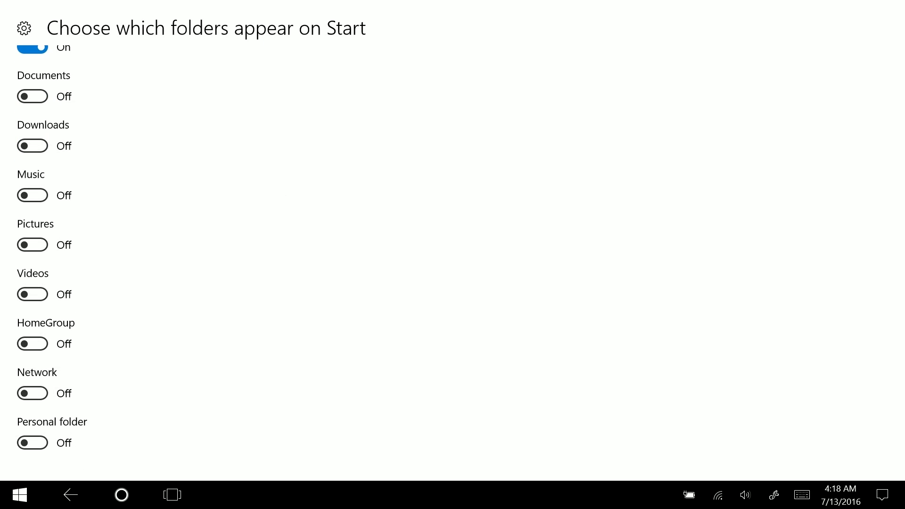
{"action": "left_click", "coordinate": [32, 393]}
{"action": "left_click", "coordinate": [33, 146]}
{"action": "key", "text": "super"}
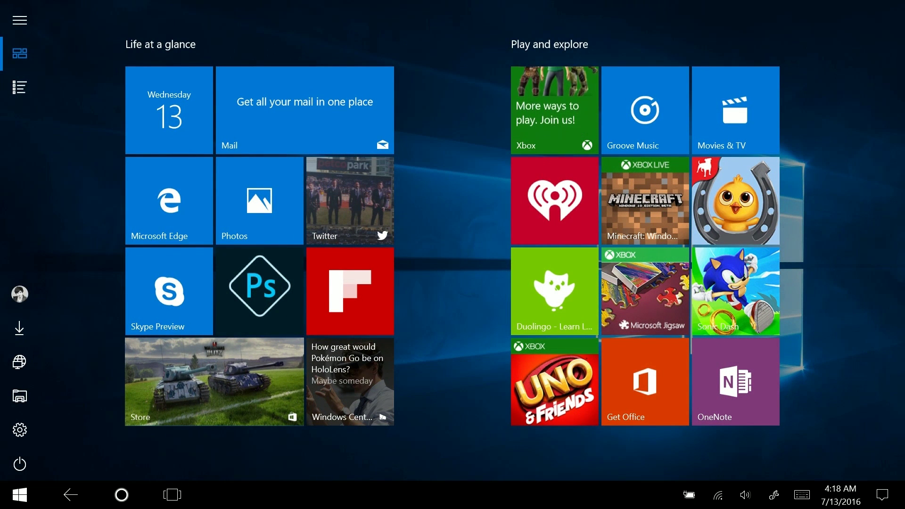
Step: Open File Explorer from its new shortcut on Start and return to Start
{"action": "left_click", "coordinate": [28, 396]}
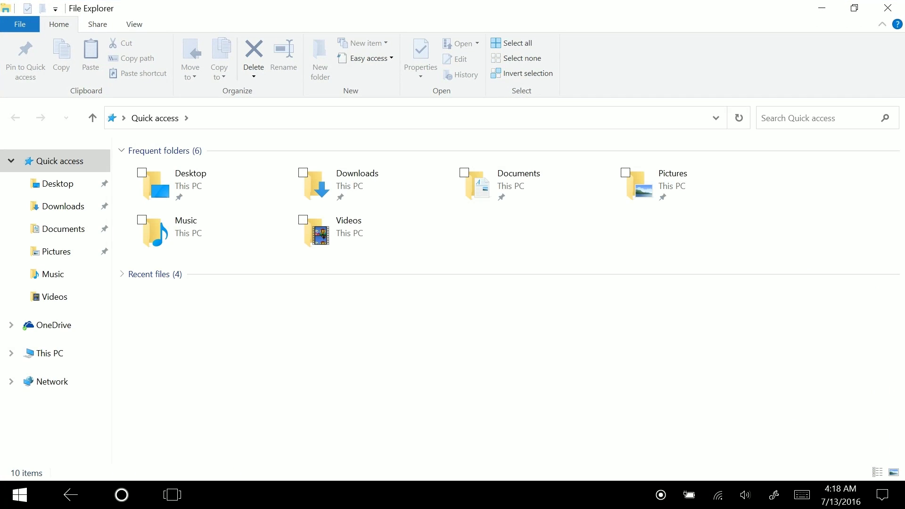
{"action": "key", "text": "super"}
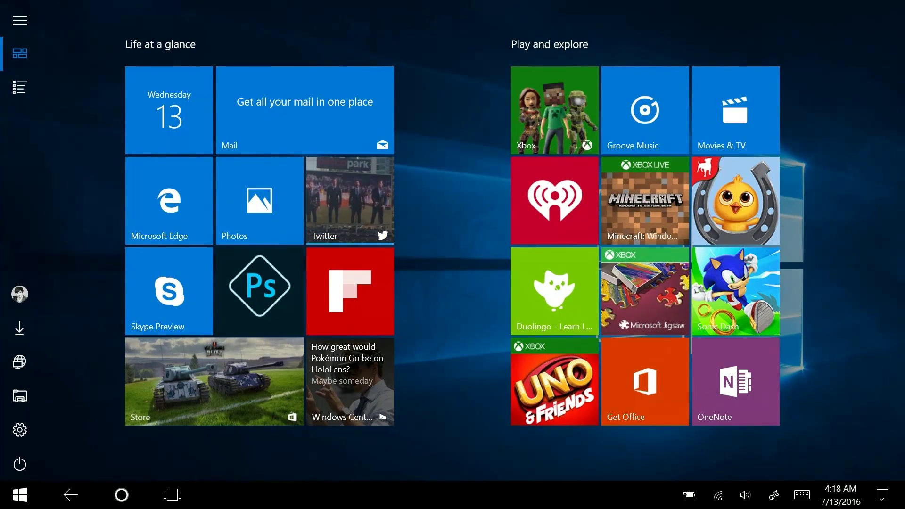
Step: Set the taskbar to hide automatically and launch Microsoft Edge from its tile
{"action": "right_click", "coordinate": [523, 497]}
{"action": "left_click", "coordinate": [692, 384]}
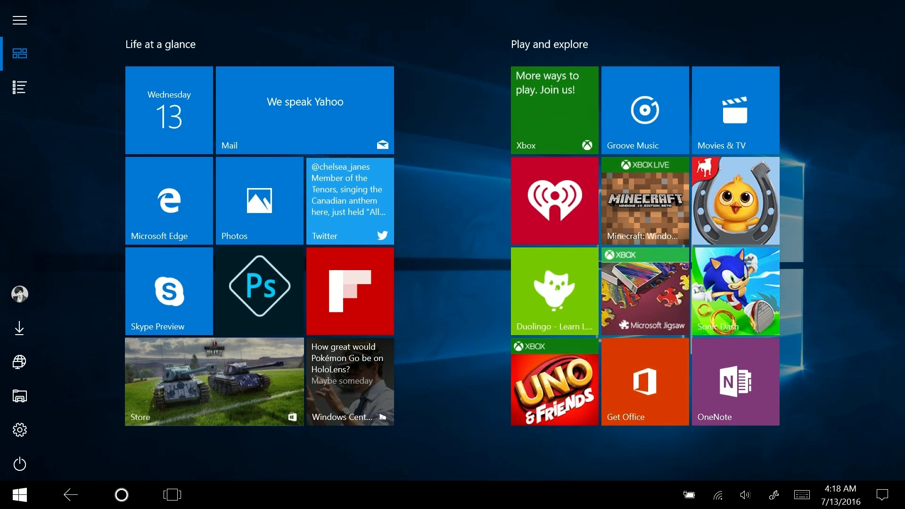
{"action": "left_click", "coordinate": [169, 200]}
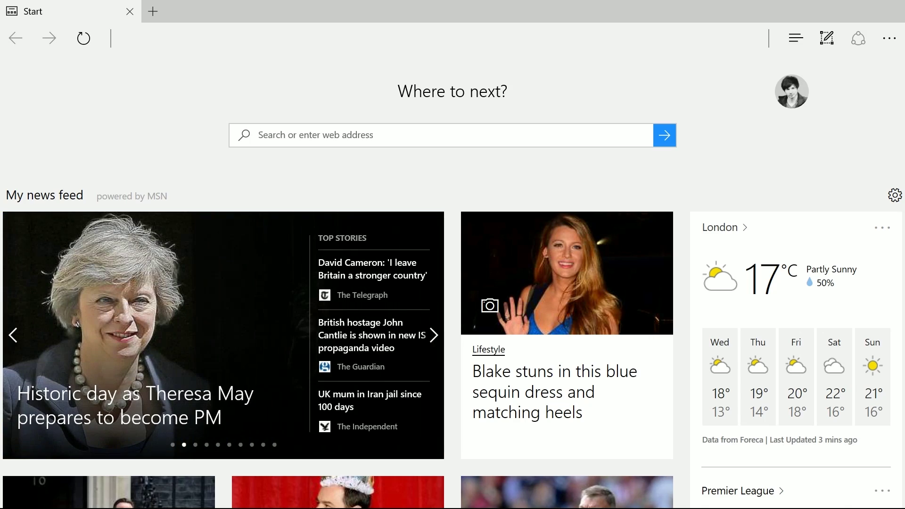
Step: Switch back and forth between Start and the Microsoft Edge window to check the taskbar's automatic hiding
{"action": "key", "text": "super"}
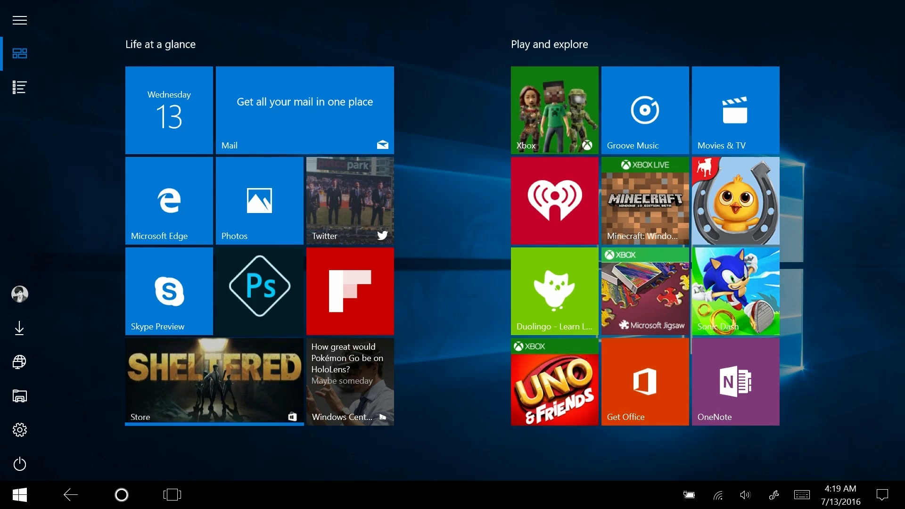
{"action": "left_click", "coordinate": [20, 495]}
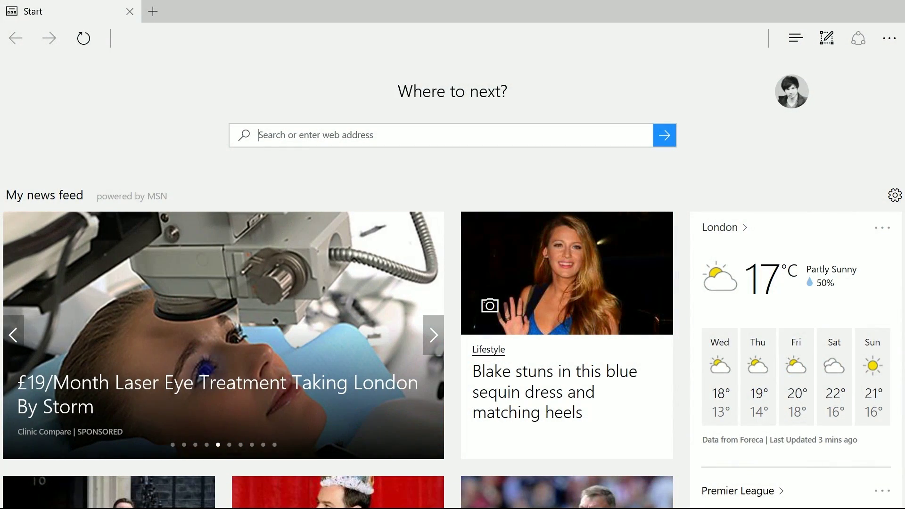
{"action": "left_click", "coordinate": [20, 495]}
{"action": "key", "text": "super"}
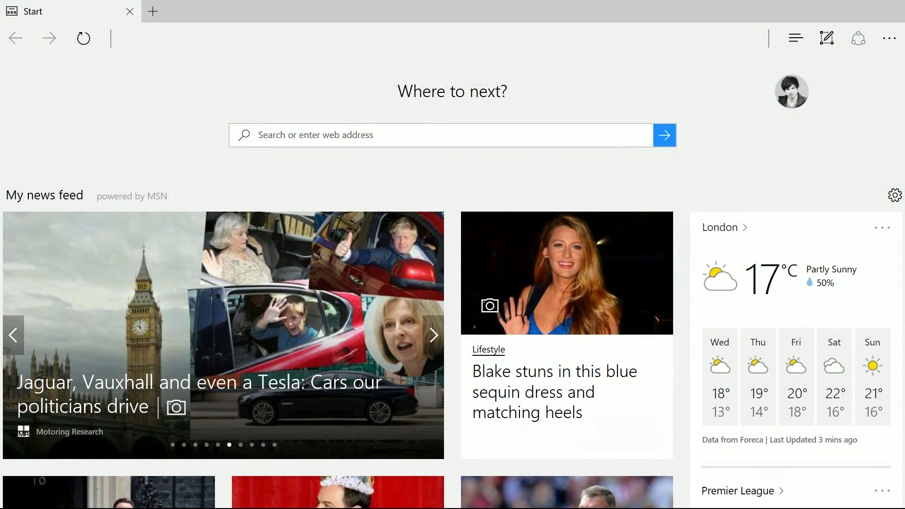
Step: Set the app mode to Dark in the Colors section of Personalization settings
{"action": "key", "text": "super"}
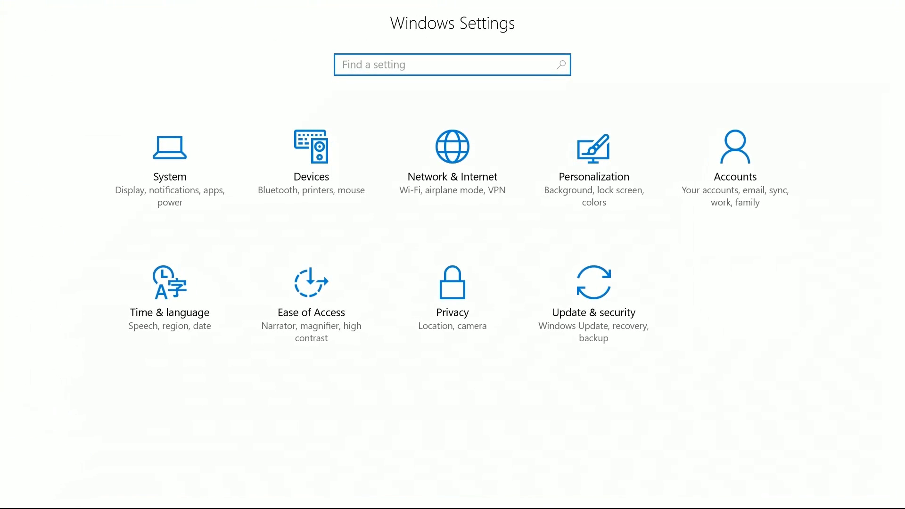
{"action": "left_click", "coordinate": [590, 166]}
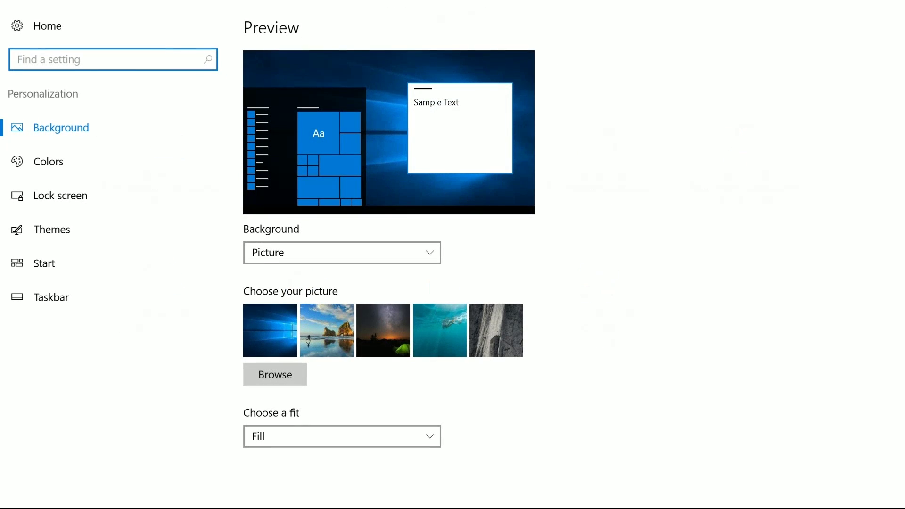
{"action": "left_click", "coordinate": [51, 229]}
{"action": "left_click", "coordinate": [136, 267]}
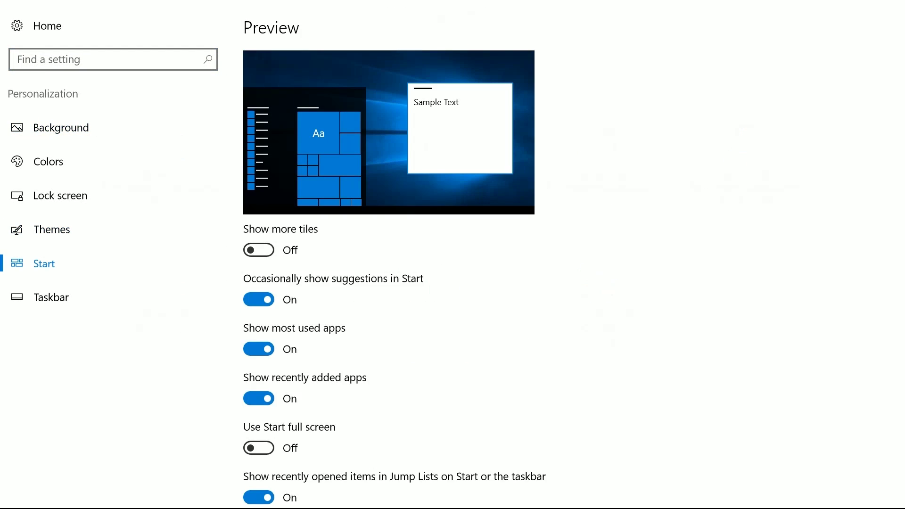
{"action": "scroll", "coordinate": [520, 194], "scroll_direction": "down", "scroll_amount": 2}
{"action": "left_click", "coordinate": [113, 141]}
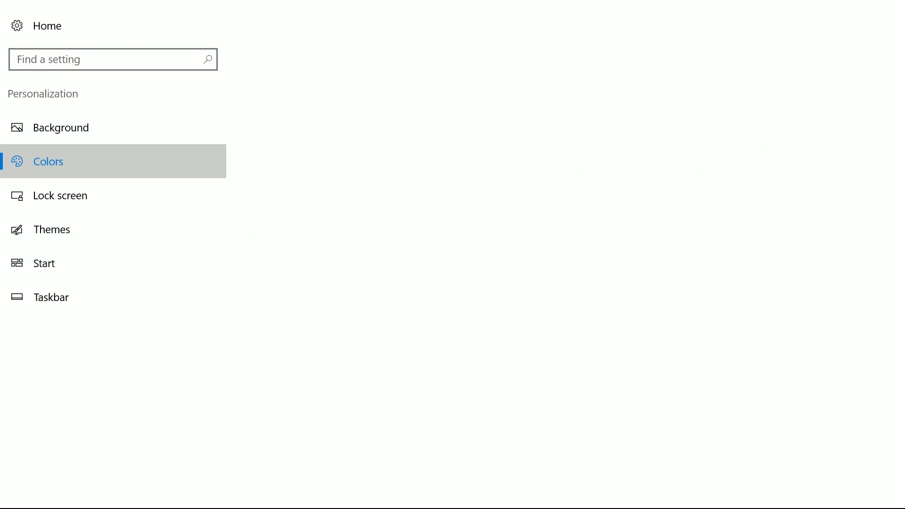
{"action": "left_click", "coordinate": [363, 458]}
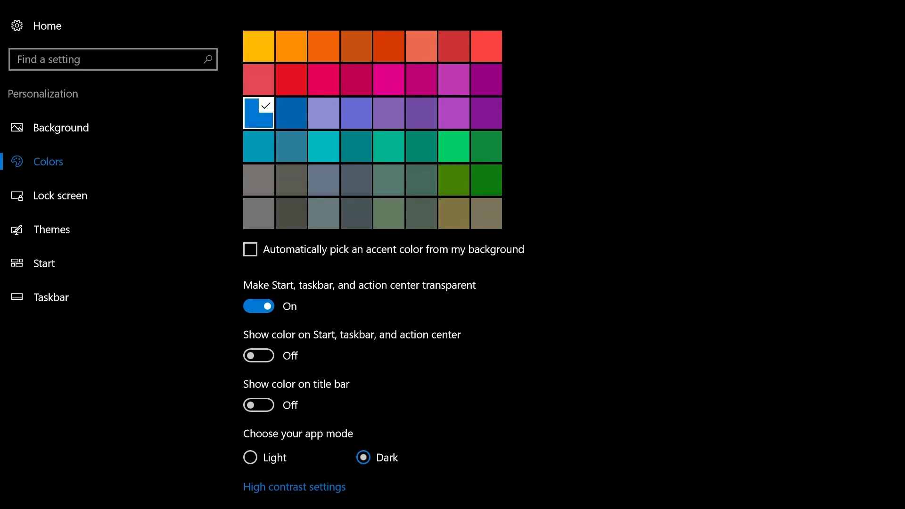
Step: Return to Start and launch Calendar from the full app list
{"action": "key", "text": "super"}
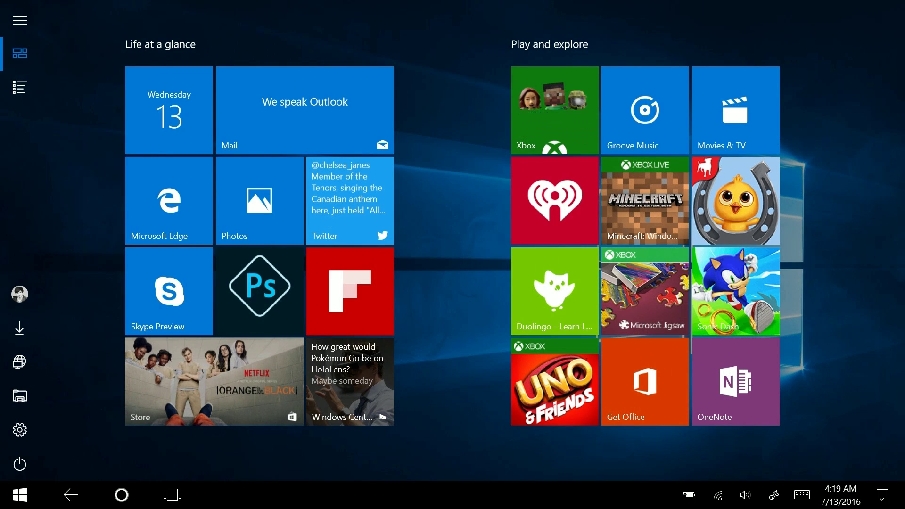
{"action": "left_click", "coordinate": [19, 20]}
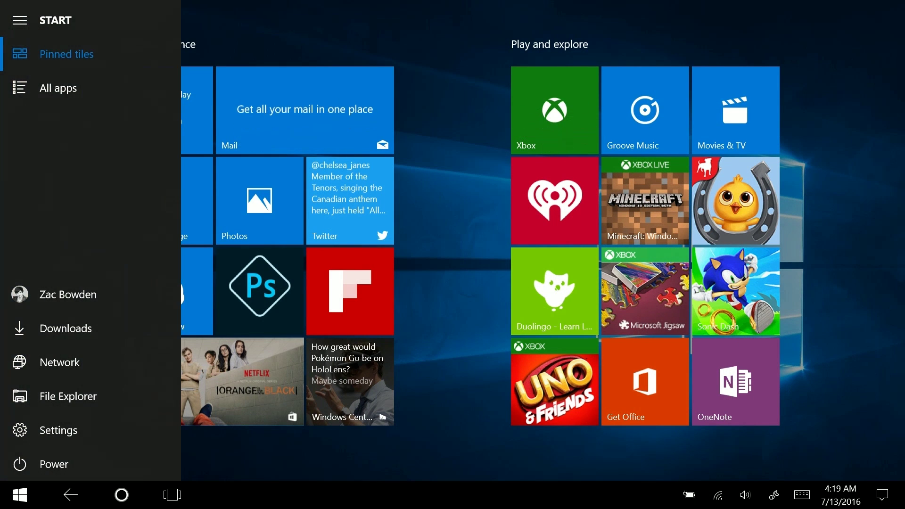
{"action": "left_click", "coordinate": [58, 87]}
{"action": "scroll", "coordinate": [453, 255], "scroll_direction": "down", "scroll_amount": 3}
{"action": "scroll", "coordinate": [453, 255], "scroll_direction": "up", "scroll_amount": 3}
{"action": "scroll", "coordinate": [453, 255], "scroll_direction": "down", "scroll_amount": 2}
{"action": "scroll", "coordinate": [424, 255], "scroll_direction": "down", "scroll_amount": 2}
{"action": "left_click", "coordinate": [443, 156]}
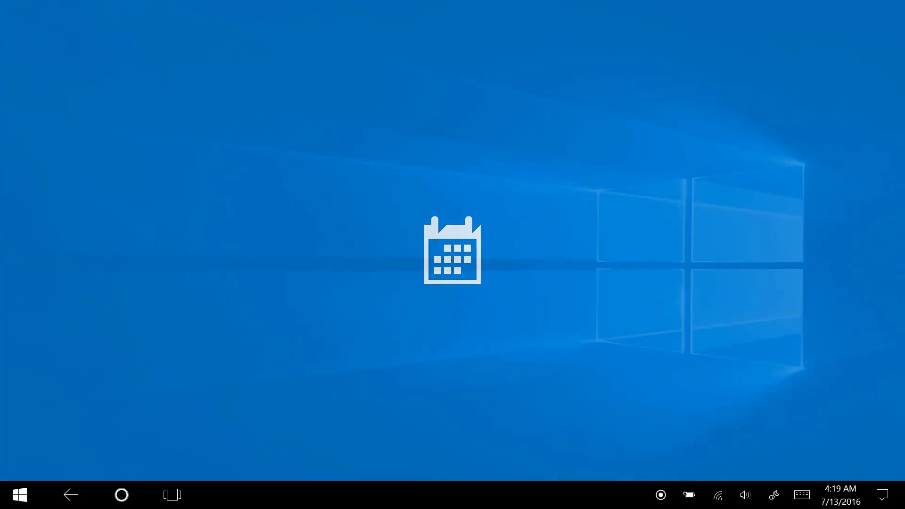
Step: Launch People from the full app list on Start and show all open apps in Task View
{"action": "key", "text": "super"}
{"action": "left_click", "coordinate": [19, 20]}
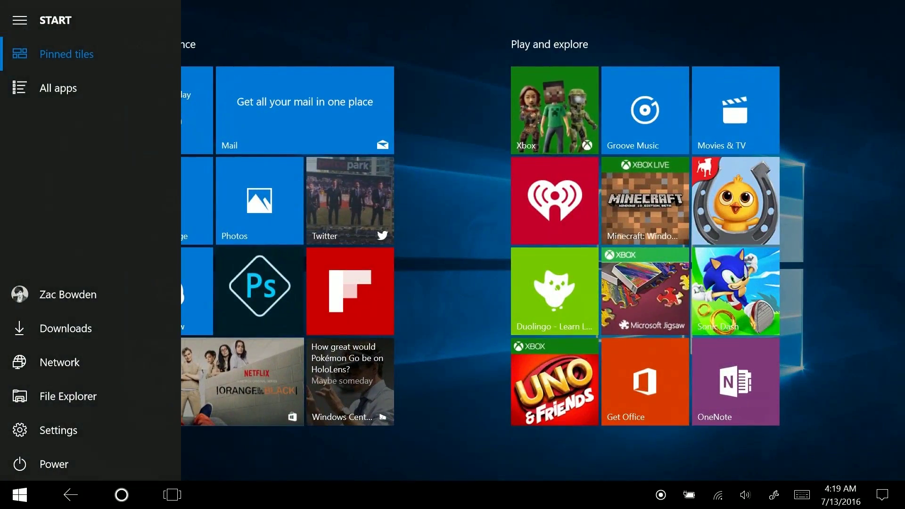
{"action": "left_click", "coordinate": [58, 88]}
{"action": "scroll", "coordinate": [453, 254], "scroll_direction": "down", "scroll_amount": 3}
{"action": "scroll", "coordinate": [770, 384], "scroll_direction": "up", "scroll_amount": 2}
{"action": "scroll", "coordinate": [737, 372], "scroll_direction": "down", "scroll_amount": 1}
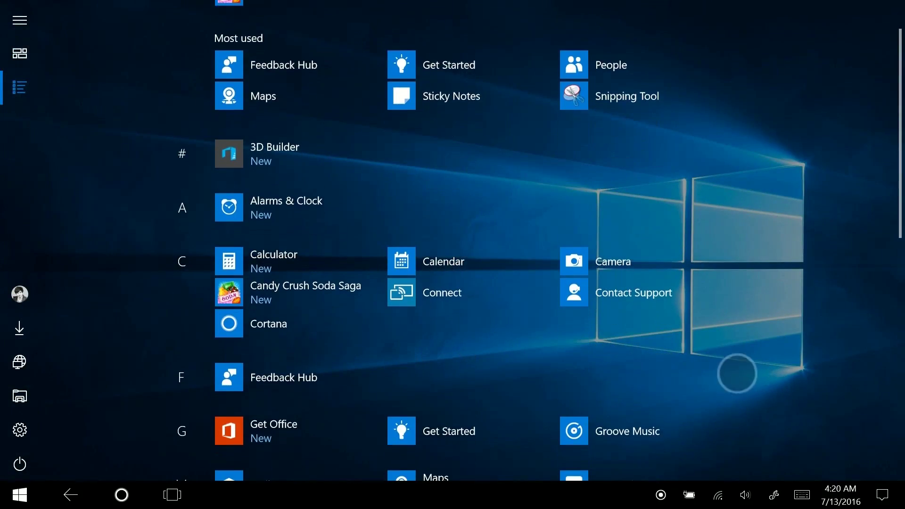
{"action": "left_click", "coordinate": [610, 59]}
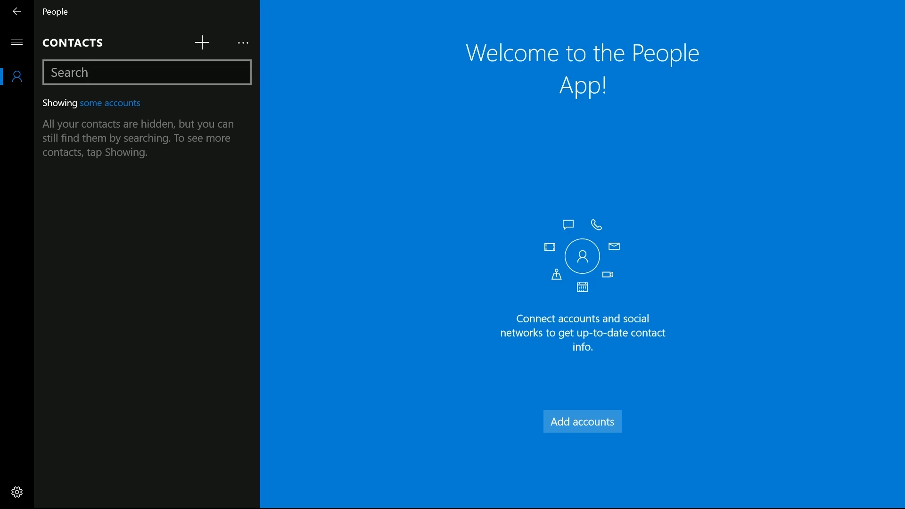
{"action": "key", "text": "super+Tab"}
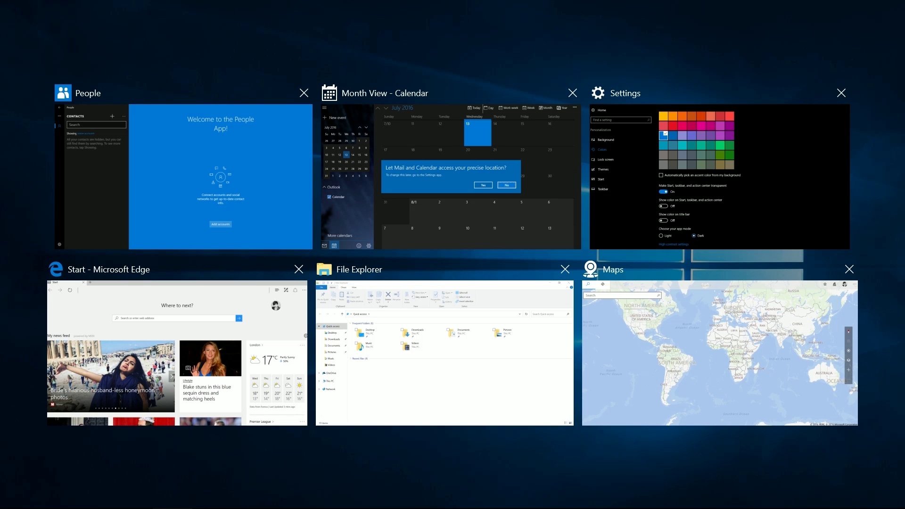
Step: Place File Explorer and Settings side by side and narrow File Explorer to about a quarter of the screen
{"action": "key", "text": "super+Tab"}
{"action": "key", "text": "super+Tab"}
{"action": "key", "text": "super+a"}
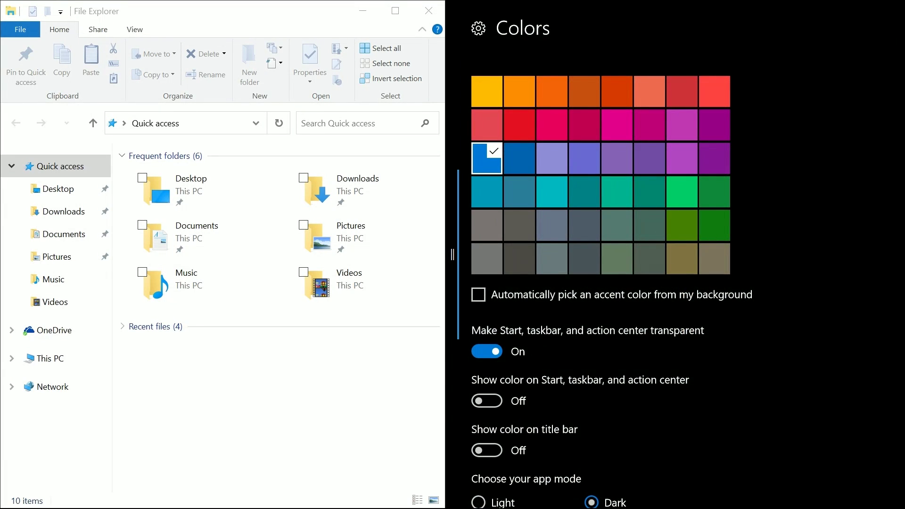
{"action": "left_click_drag", "start_coordinate": [453, 361], "coordinate": [253, 361]}
Step: Return Settings to its home page, close it and expand File Explorer to the full screen
{"action": "left_click", "coordinate": [278, 26]}
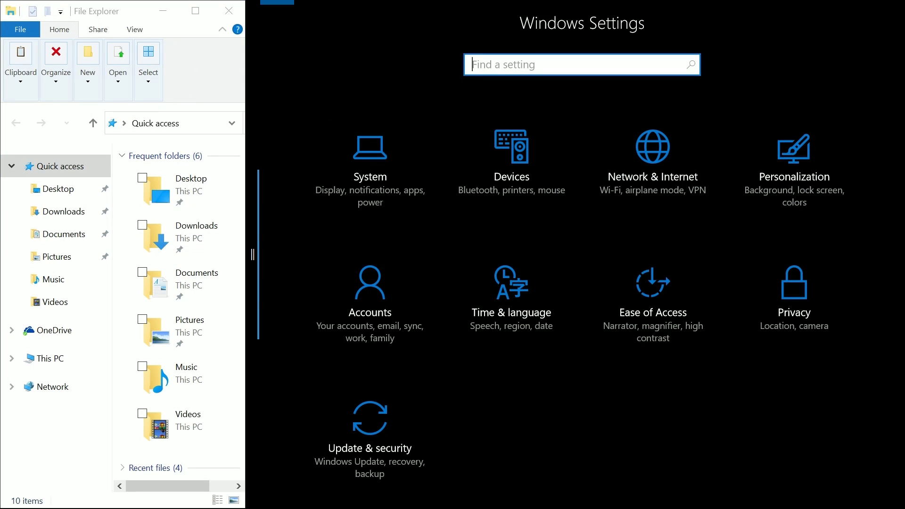
{"action": "key", "text": "alt+F4"}
{"action": "key", "text": "super+Up"}
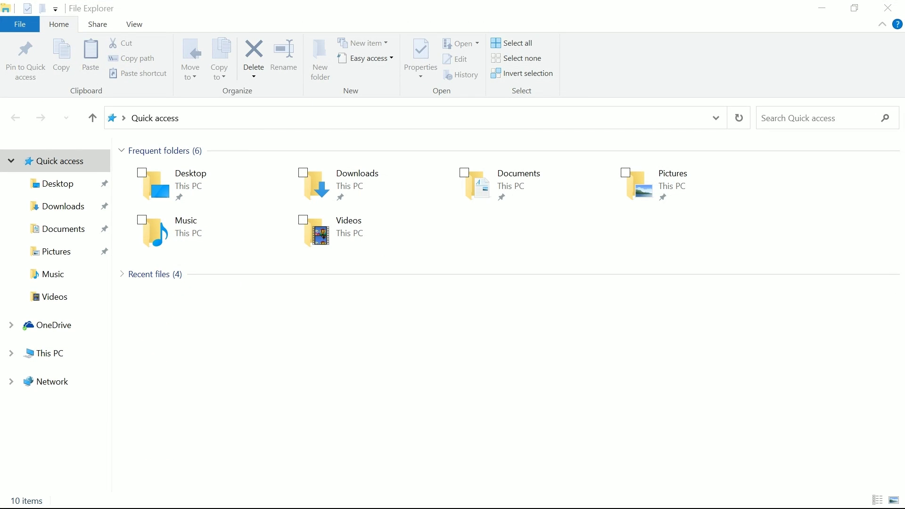
Step: Inspect the touch context menu of the Documents folder in Quick access and close File Explorer
{"action": "left_click", "coordinate": [211, 187]}
{"action": "left_click", "coordinate": [702, 179]}
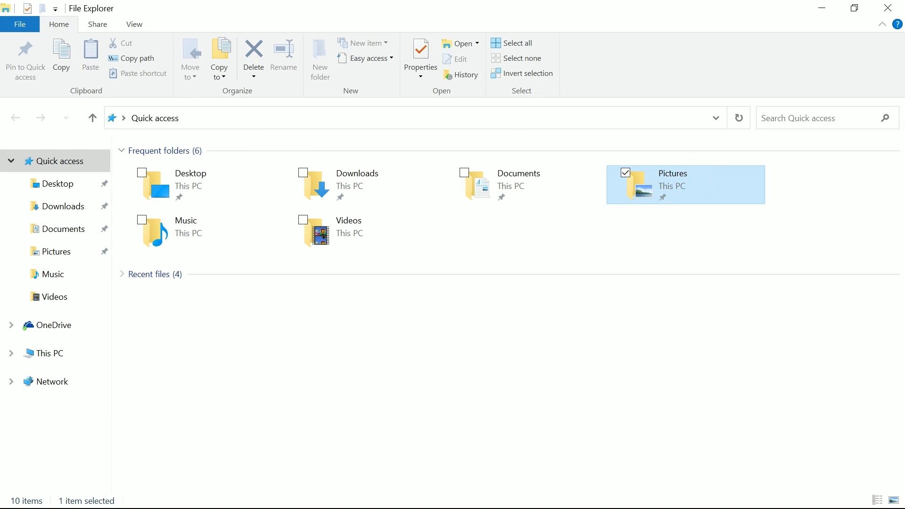
{"action": "left_click", "coordinate": [517, 190]}
{"action": "right_click", "coordinate": [543, 181]}
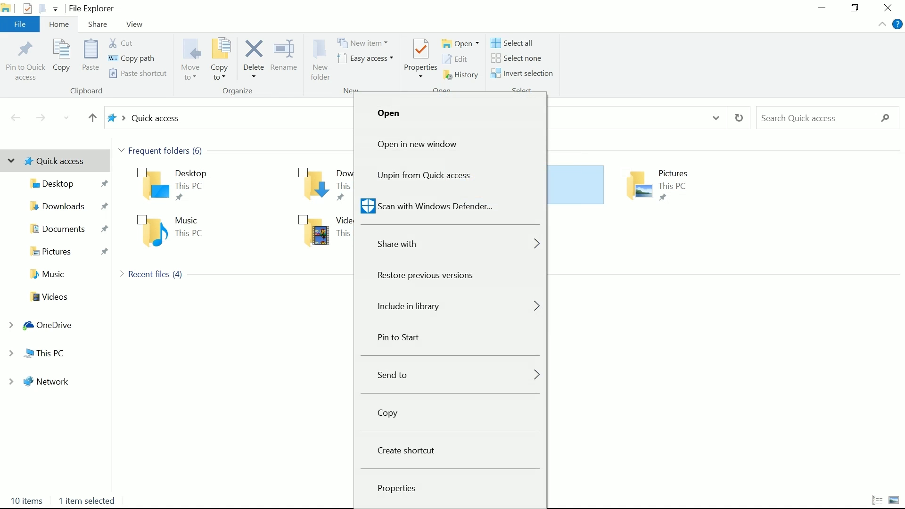
{"action": "left_click", "coordinate": [715, 265]}
{"action": "left_click", "coordinate": [727, 433]}
{"action": "left_click", "coordinate": [888, 8]}
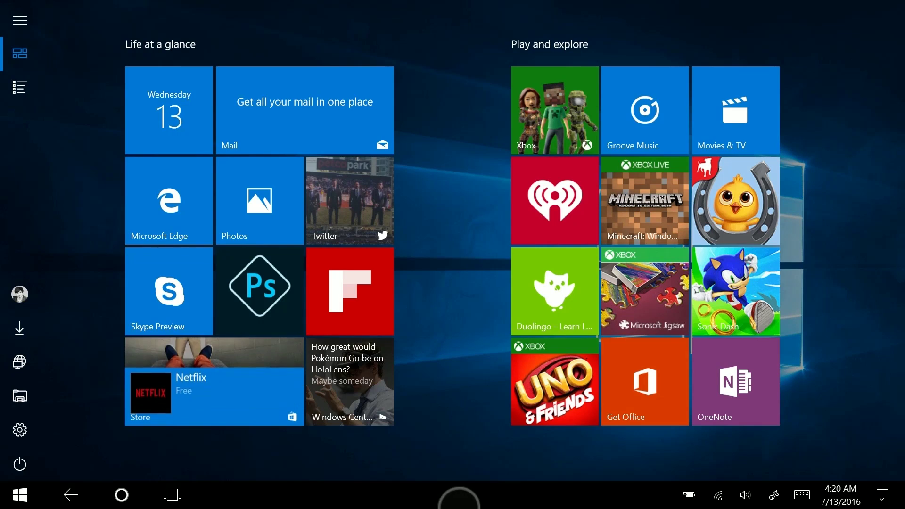
Step: Open Sketchpad from the Windows Ink Workspace
{"action": "right_click", "coordinate": [536, 493]}
{"action": "left_click", "coordinate": [616, 383]}
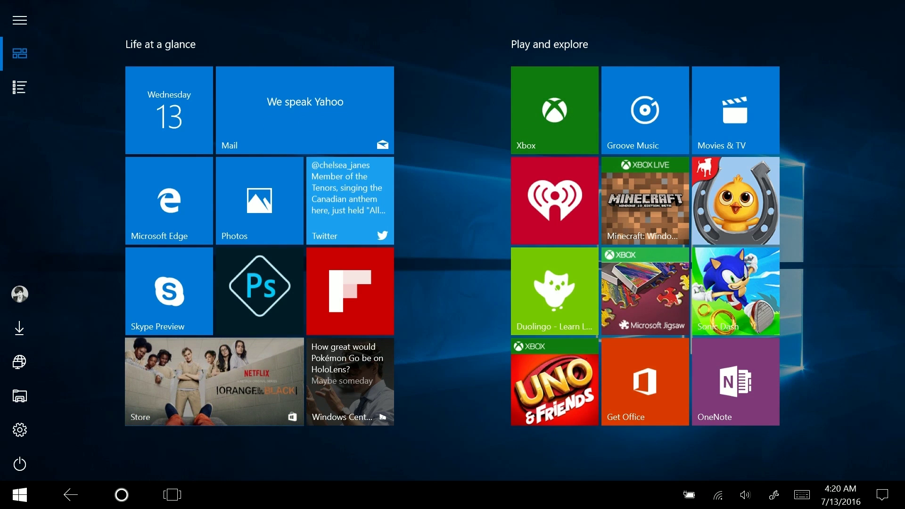
{"action": "left_click", "coordinate": [775, 494]}
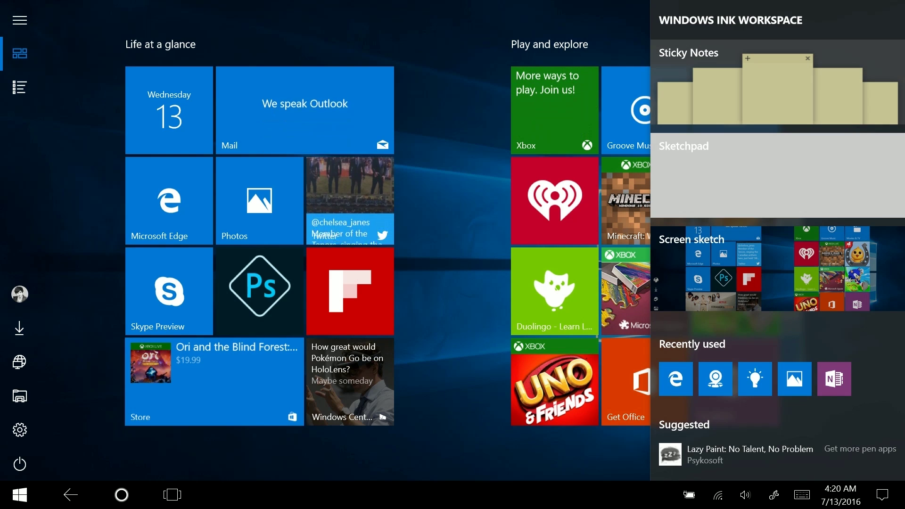
{"action": "left_click", "coordinate": [812, 176]}
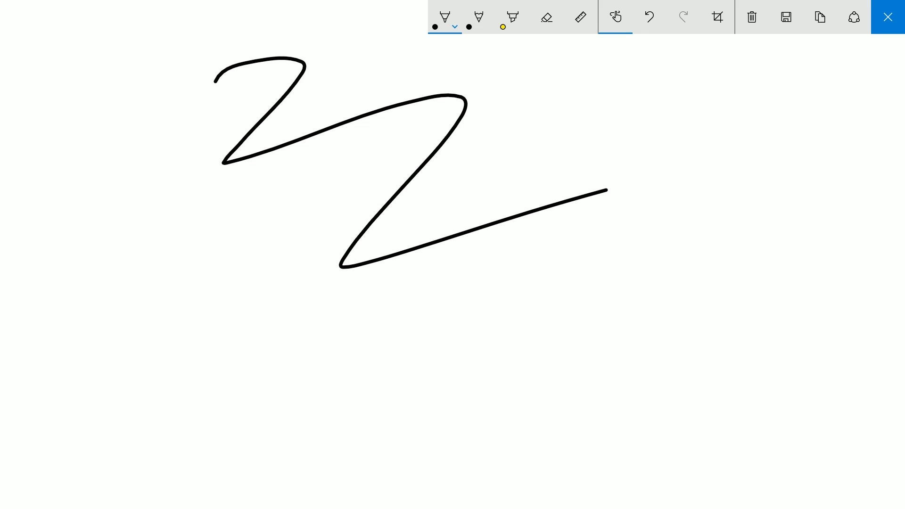
Step: Draw several freehand test strokes across the blank canvas with the black pen and clear all the ink
{"action": "left_click_drag", "start_coordinate": [647, 102], "coordinate": [659, 238]}
{"action": "mouse_move", "coordinate": [407, 228]}
{"action": "left_mouse_down"}
{"action": "mouse_move", "coordinate": [420, 303]}
{"action": "mouse_move", "coordinate": [362, 219]}
{"action": "mouse_move", "coordinate": [664, 210]}
{"action": "mouse_move", "coordinate": [402, 358]}
{"action": "mouse_move", "coordinate": [613, 267]}
{"action": "mouse_move", "coordinate": [339, 246]}
{"action": "left_mouse_up"}
{"action": "left_click_drag", "start_coordinate": [579, 298], "coordinate": [528, 246]}
{"action": "left_click_drag", "start_coordinate": [748, 99], "coordinate": [729, 328]}
{"action": "left_click", "coordinate": [752, 17]}
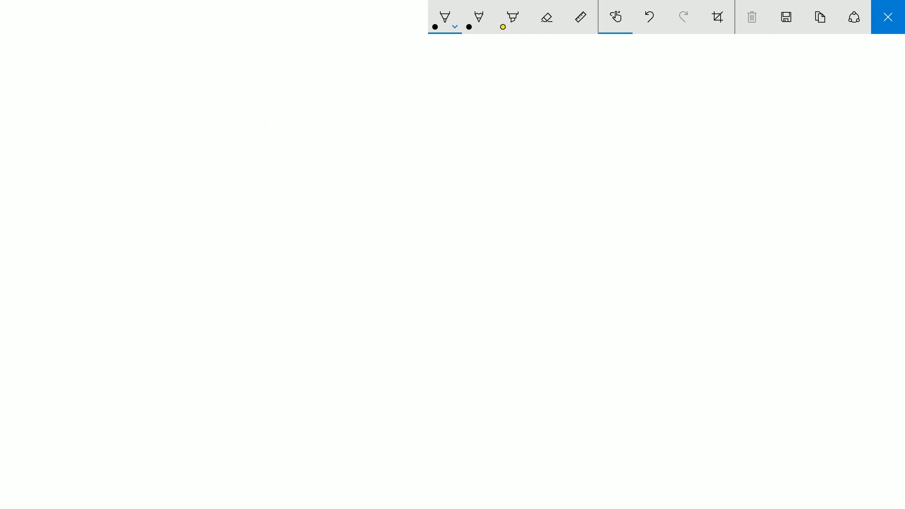
Step: Handwrite "Do the dishes" on the canvas with the black pen and clear all the ink
{"action": "left_click_drag", "start_coordinate": [143, 115], "coordinate": [155, 179]}
{"action": "left_click_drag", "start_coordinate": [100, 108], "coordinate": [137, 191]}
{"action": "left_click_drag", "start_coordinate": [281, 112], "coordinate": [278, 100]}
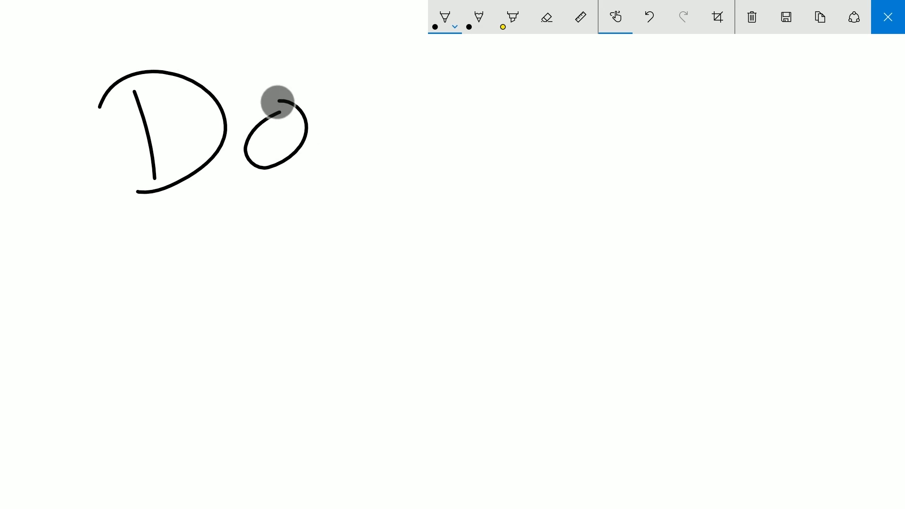
{"action": "mouse_move", "coordinate": [380, 69]}
{"action": "left_mouse_down"}
{"action": "mouse_move", "coordinate": [461, 155]}
{"action": "mouse_move", "coordinate": [468, 150]}
{"action": "left_mouse_up"}
{"action": "left_click_drag", "start_coordinate": [372, 132], "coordinate": [431, 115]}
{"action": "mouse_move", "coordinate": [468, 73]}
{"action": "left_mouse_down"}
{"action": "mouse_move", "coordinate": [488, 146]}
{"action": "mouse_move", "coordinate": [552, 148]}
{"action": "mouse_move", "coordinate": [634, 178]}
{"action": "left_mouse_up"}
{"action": "left_click_drag", "start_coordinate": [352, 244], "coordinate": [380, 320]}
{"action": "left_click_drag", "start_coordinate": [343, 280], "coordinate": [369, 330]}
{"action": "left_click_drag", "start_coordinate": [417, 290], "coordinate": [424, 307]}
{"action": "left_click", "coordinate": [399, 237]}
{"action": "left_click_drag", "start_coordinate": [466, 239], "coordinate": [467, 322]}
{"action": "left_click_drag", "start_coordinate": [513, 203], "coordinate": [602, 278]}
{"action": "mouse_move", "coordinate": [623, 253]}
{"action": "left_mouse_down"}
{"action": "mouse_move", "coordinate": [628, 216]}
{"action": "mouse_move", "coordinate": [652, 272]}
{"action": "left_mouse_up"}
{"action": "left_click_drag", "start_coordinate": [711, 171], "coordinate": [687, 282]}
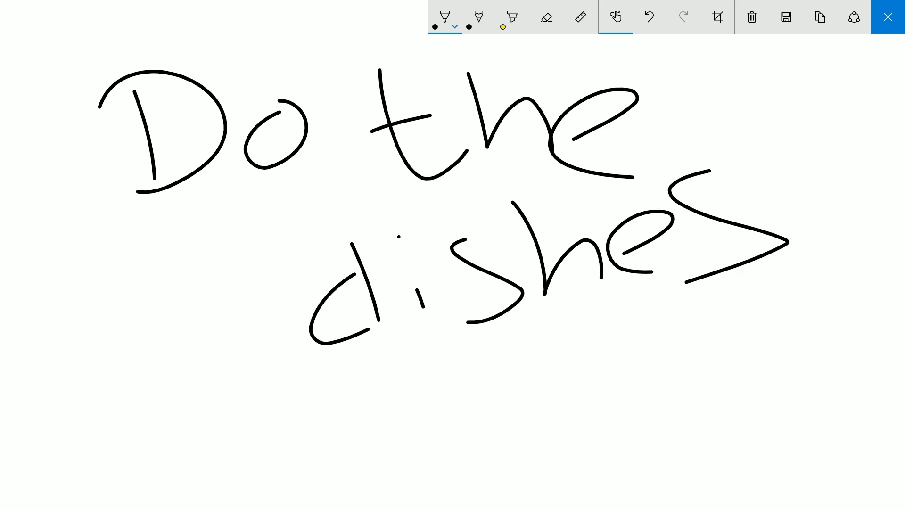
{"action": "left_click", "coordinate": [752, 17]}
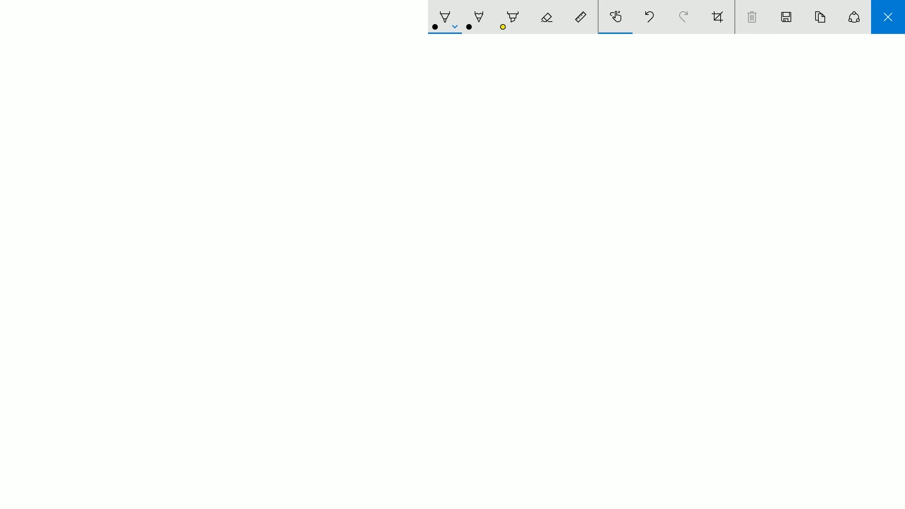
Step: Close Sketchpad and open Screen sketch from the Windows Ink Workspace with touch writing turned on
{"action": "left_click", "coordinate": [888, 17]}
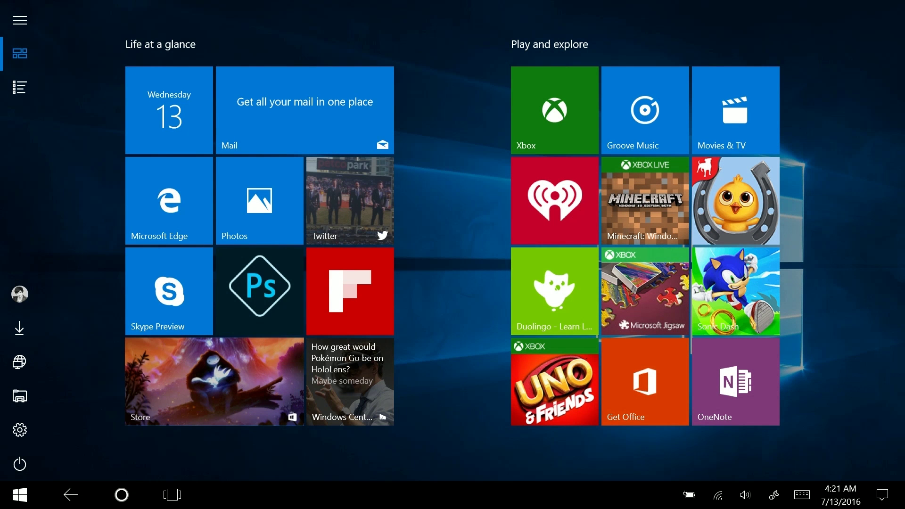
{"action": "left_click_drag", "start_coordinate": [903, 429], "coordinate": [760, 429]}
{"action": "left_click", "coordinate": [774, 494]}
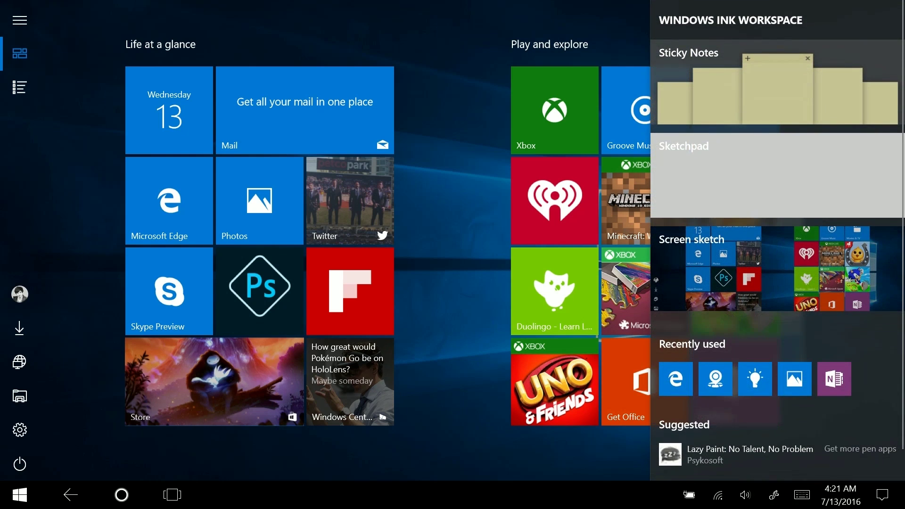
{"action": "left_click", "coordinate": [778, 278]}
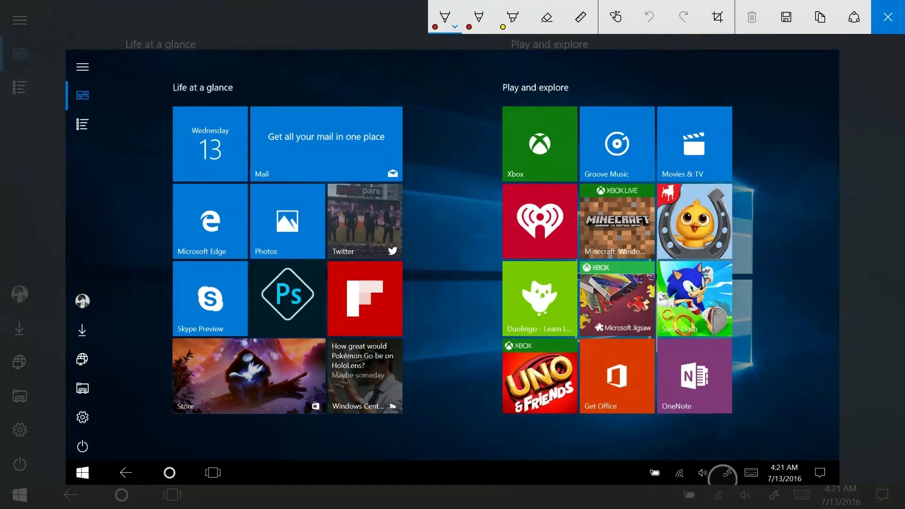
{"action": "left_click", "coordinate": [616, 17]}
Step: Circle the Groove Music tile in red on the screenshot and add an arrow and handwriting beside it
{"action": "mouse_move", "coordinate": [624, 98]}
{"action": "left_mouse_down"}
{"action": "mouse_move", "coordinate": [545, 156]}
{"action": "mouse_move", "coordinate": [642, 101]}
{"action": "mouse_move", "coordinate": [607, 101]}
{"action": "left_mouse_up"}
{"action": "left_click_drag", "start_coordinate": [681, 183], "coordinate": [740, 238]}
{"action": "left_click_drag", "start_coordinate": [662, 226], "coordinate": [745, 215]}
{"action": "mouse_move", "coordinate": [689, 325]}
{"action": "left_mouse_down"}
{"action": "mouse_move", "coordinate": [733, 298]}
{"action": "mouse_move", "coordinate": [761, 299]}
{"action": "left_mouse_up"}
{"action": "left_click_drag", "start_coordinate": [796, 245], "coordinate": [823, 250]}
{"action": "left_click_drag", "start_coordinate": [838, 213], "coordinate": [877, 268]}
{"action": "left_click_drag", "start_coordinate": [752, 329], "coordinate": [765, 397]}
{"action": "left_click_drag", "start_coordinate": [759, 295], "coordinate": [828, 356]}
{"action": "left_click_drag", "start_coordinate": [727, 359], "coordinate": [812, 319]}
{"action": "mouse_move", "coordinate": [821, 303]}
{"action": "left_mouse_down"}
{"action": "mouse_move", "coordinate": [842, 353]}
{"action": "mouse_move", "coordinate": [839, 291]}
{"action": "left_mouse_up"}
{"action": "left_click_drag", "start_coordinate": [818, 335], "coordinate": [840, 330]}
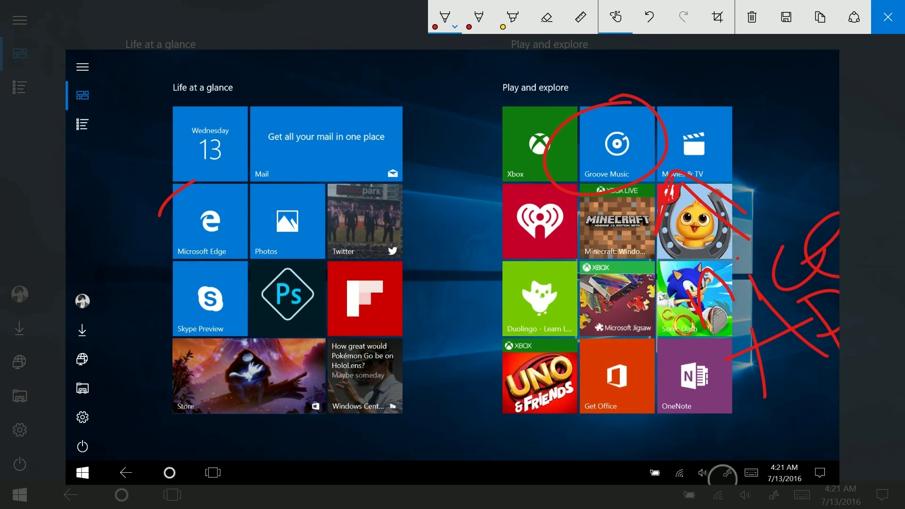
Step: Circle the Microsoft Edge tile in red with an arrow and handwriting, and clear all ink from the screenshot
{"action": "left_click_drag", "start_coordinate": [217, 185], "coordinate": [163, 222]}
{"action": "mouse_move", "coordinate": [255, 301]}
{"action": "left_mouse_down"}
{"action": "mouse_move", "coordinate": [264, 250]}
{"action": "mouse_move", "coordinate": [320, 279]}
{"action": "left_mouse_up"}
{"action": "left_click_drag", "start_coordinate": [278, 344], "coordinate": [264, 394]}
{"action": "left_click_drag", "start_coordinate": [377, 322], "coordinate": [433, 337]}
{"action": "left_click_drag", "start_coordinate": [404, 283], "coordinate": [465, 325]}
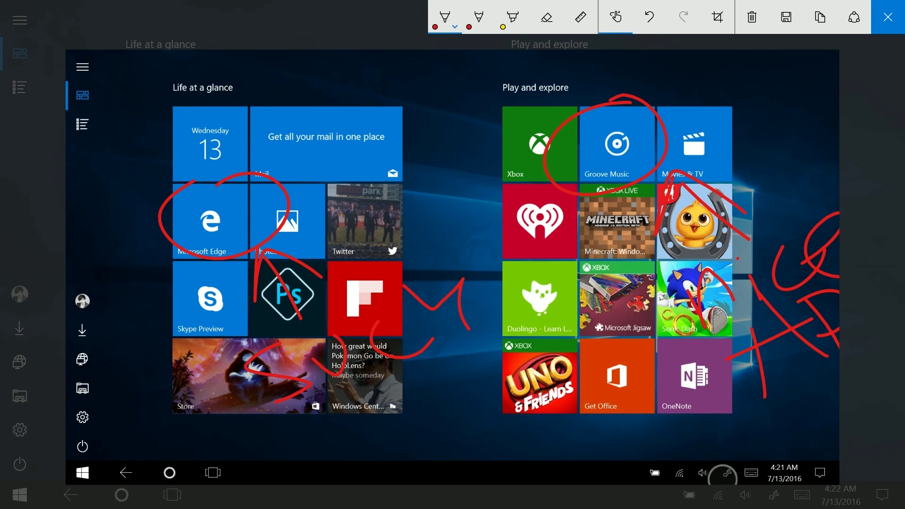
{"action": "left_click", "coordinate": [752, 17]}
Step: Close Screen sketch and open Sticky Notes from the Windows Ink Workspace
{"action": "left_click", "coordinate": [888, 17]}
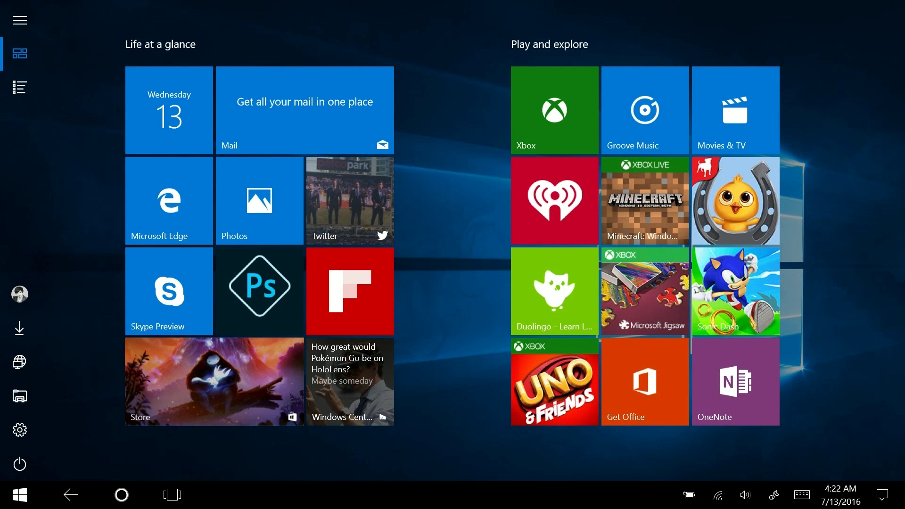
{"action": "left_click", "coordinate": [774, 495]}
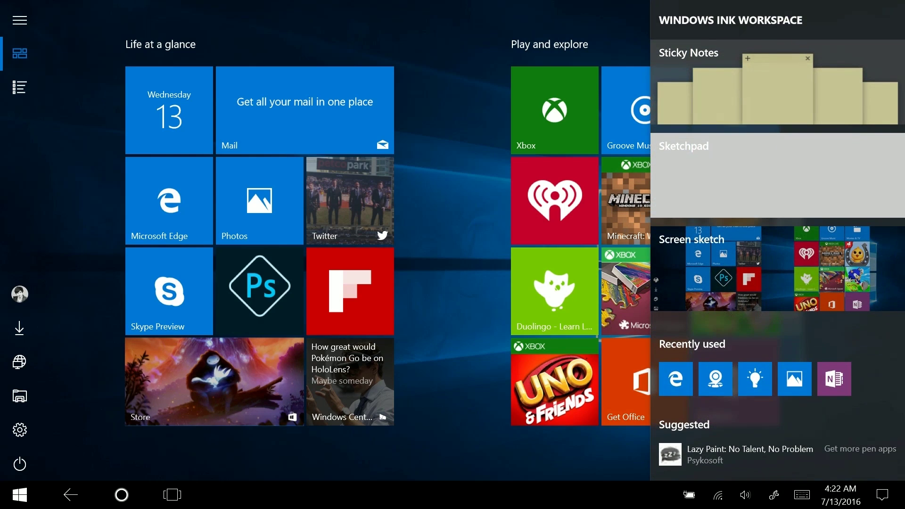
{"action": "left_click", "coordinate": [782, 70]}
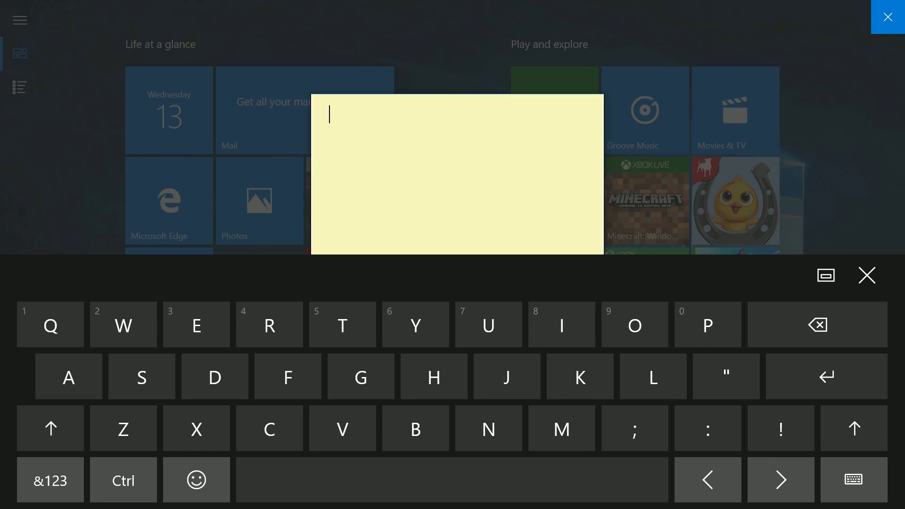
Step: Write "Wash car on Thursday at 4pm" in the blank sticky note
{"action": "type", "text": "Wash "}
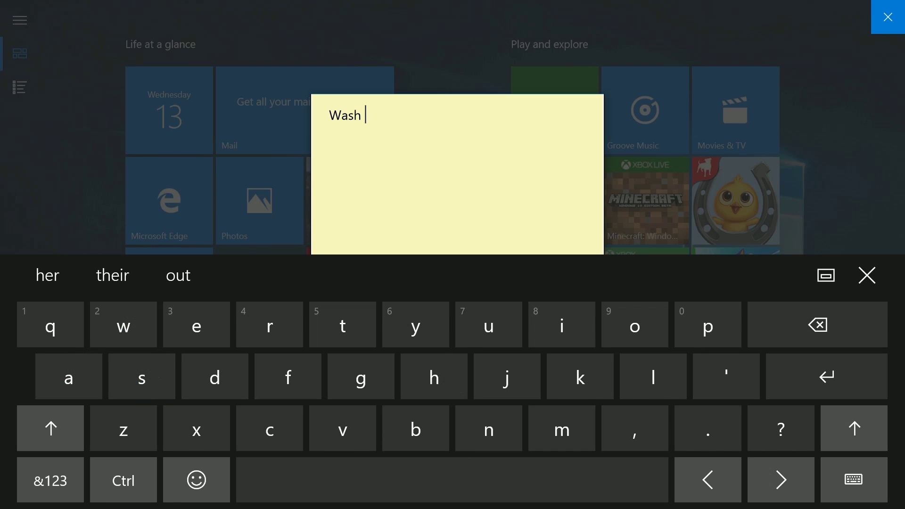
{"action": "type", "text": "car "}
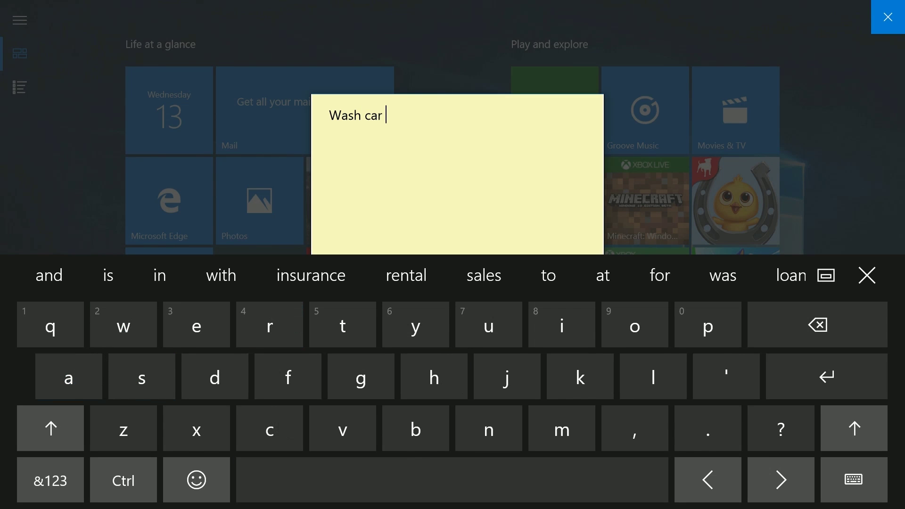
{"action": "type", "text": "on thurs"}
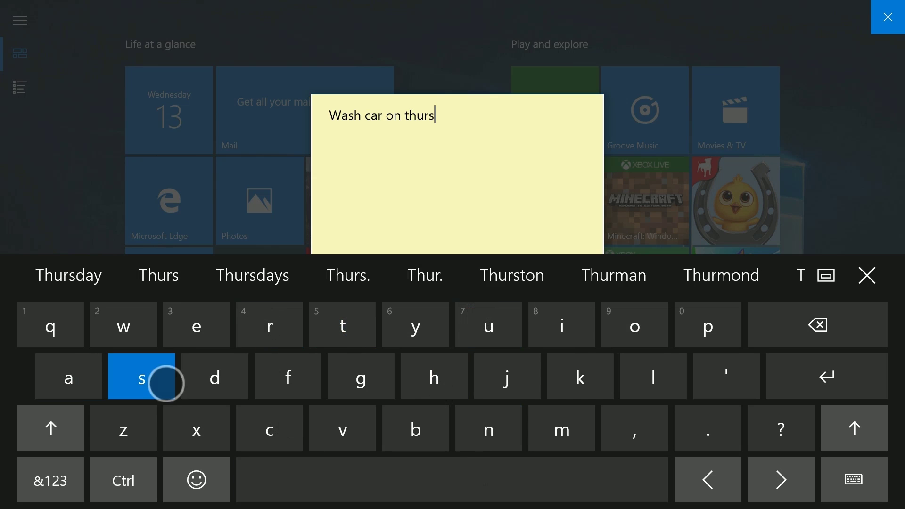
{"action": "type", "text": "day at 4"}
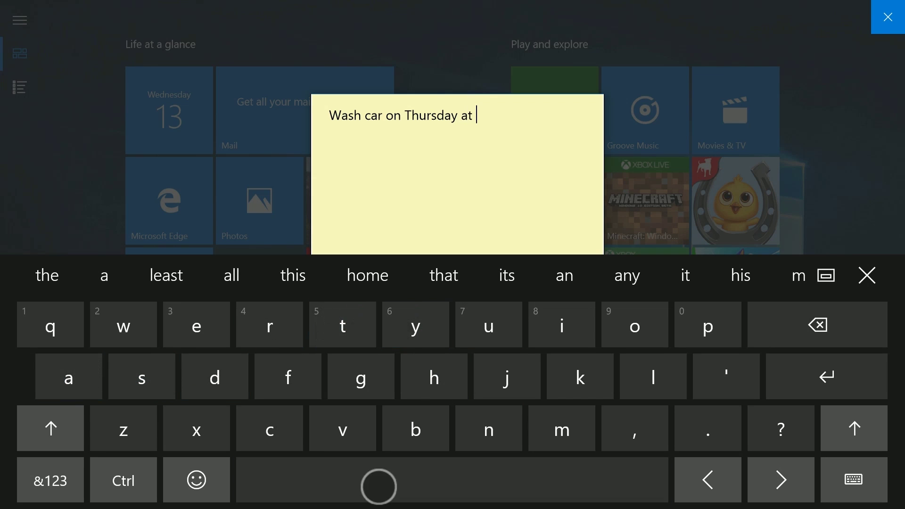
{"action": "type", "text": "p,"}
{"action": "key", "text": "BackSpace"}
{"action": "type", "text": "m"}
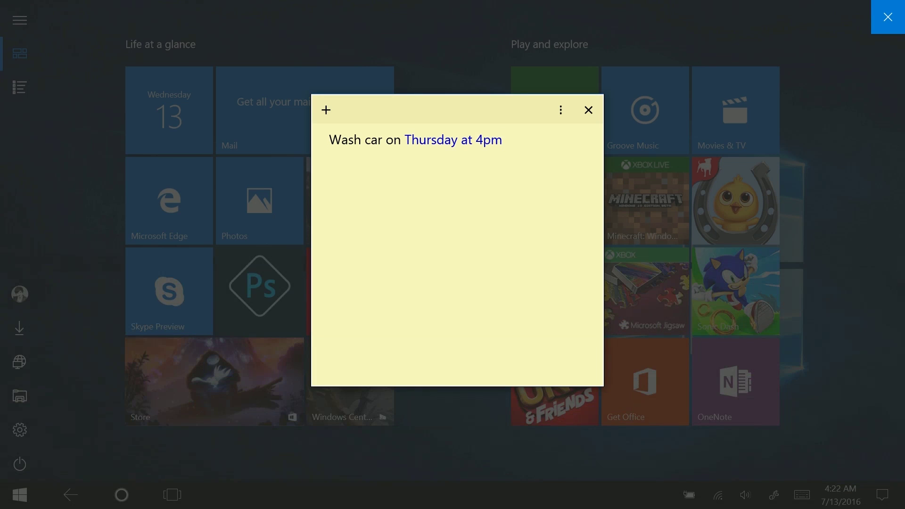
Step: Create a Cortana reminder from the note's "Thursday at 4pm" text, set to occur only once
{"action": "left_click", "coordinate": [485, 139]}
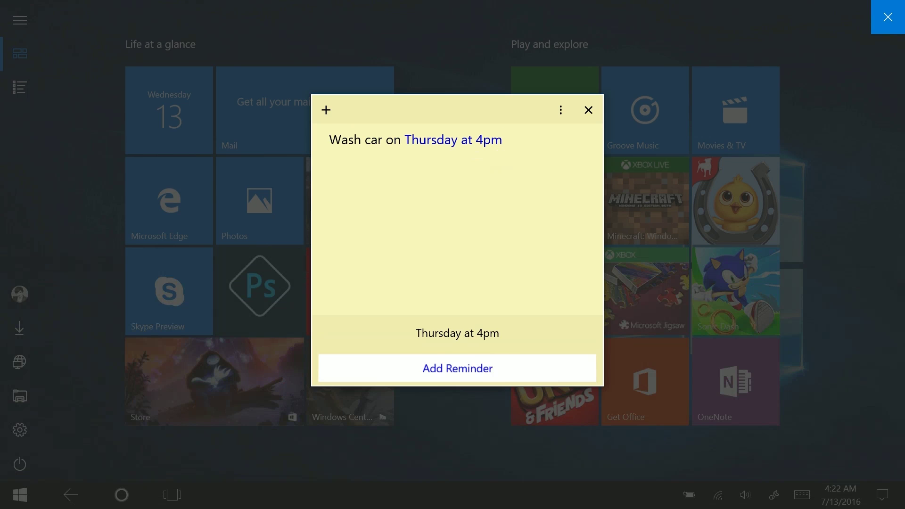
{"action": "left_click", "coordinate": [503, 364]}
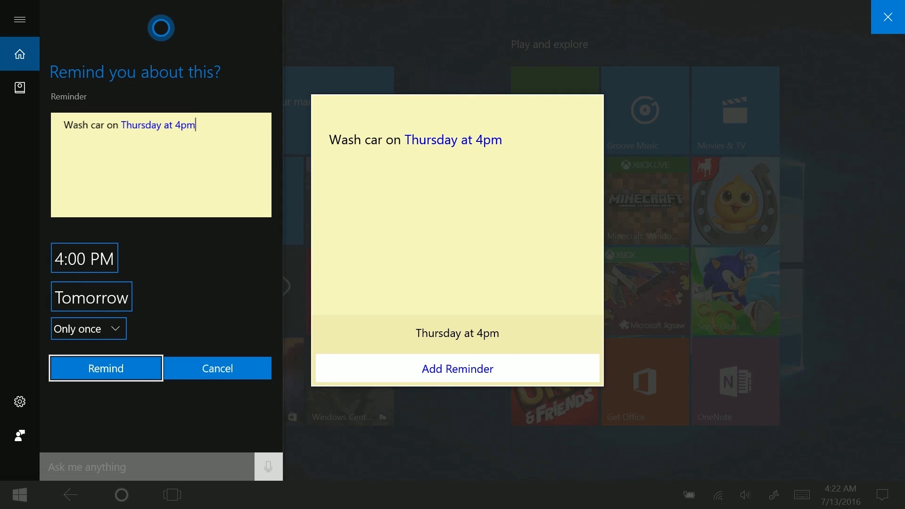
{"action": "key", "text": "Return"}
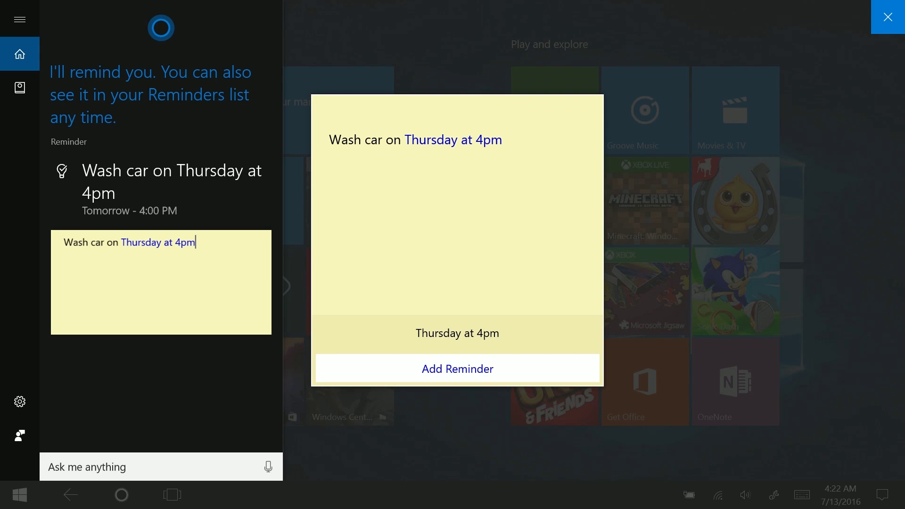
Step: Close the sticky note and return to Start
{"action": "left_click", "coordinate": [540, 112]}
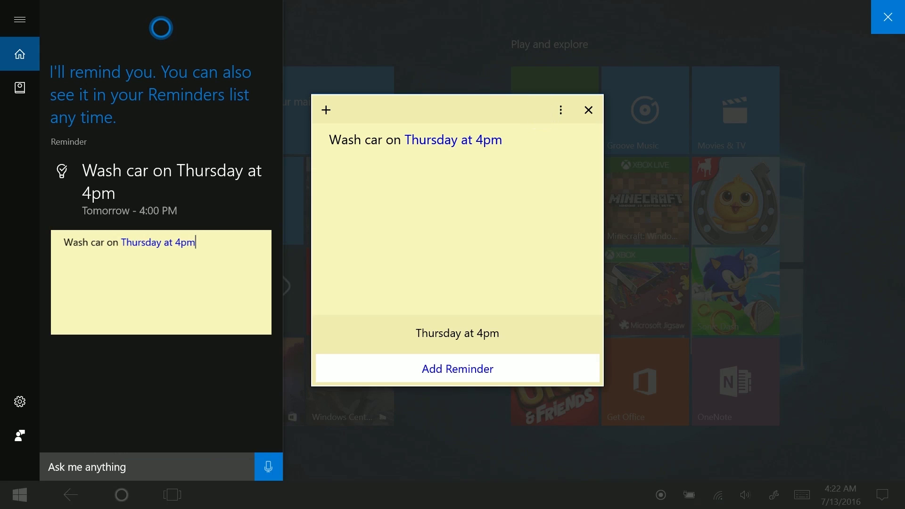
{"action": "left_click", "coordinate": [589, 110]}
{"action": "left_click", "coordinate": [411, 467]}
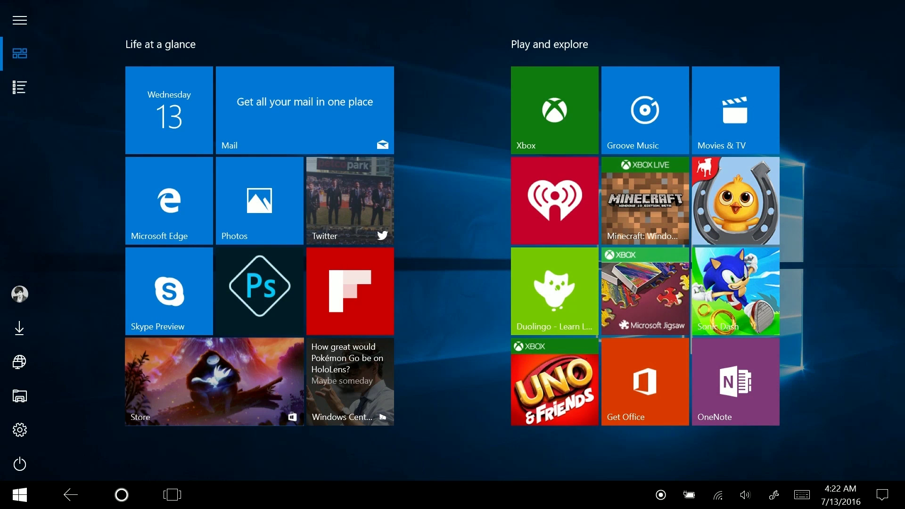
Step: Open Groove Music and play the song "MultiMusic - Summer"
{"action": "left_click", "coordinate": [645, 110]}
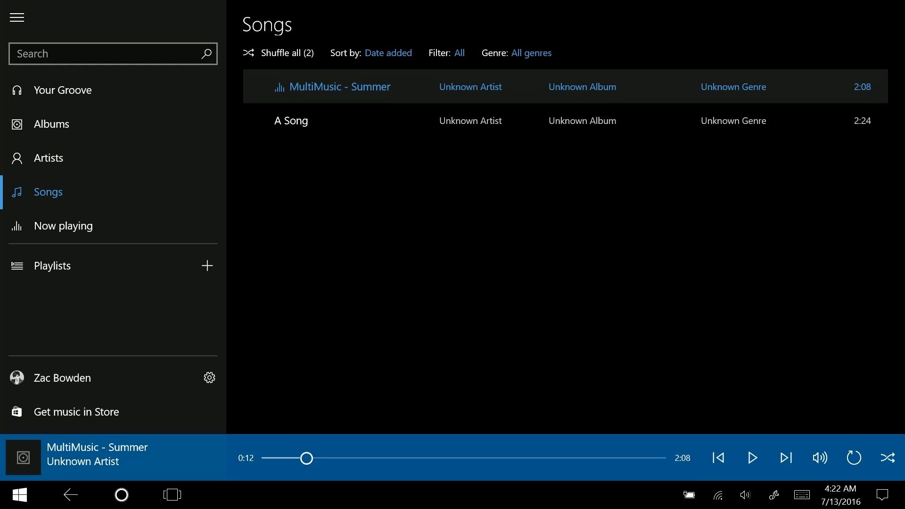
{"action": "left_click", "coordinate": [455, 90]}
Step: Lock the device from the account options on Start and pause the music on the lock screen
{"action": "key", "text": "super"}
{"action": "left_click", "coordinate": [23, 291]}
{"action": "left_click", "coordinate": [47, 222]}
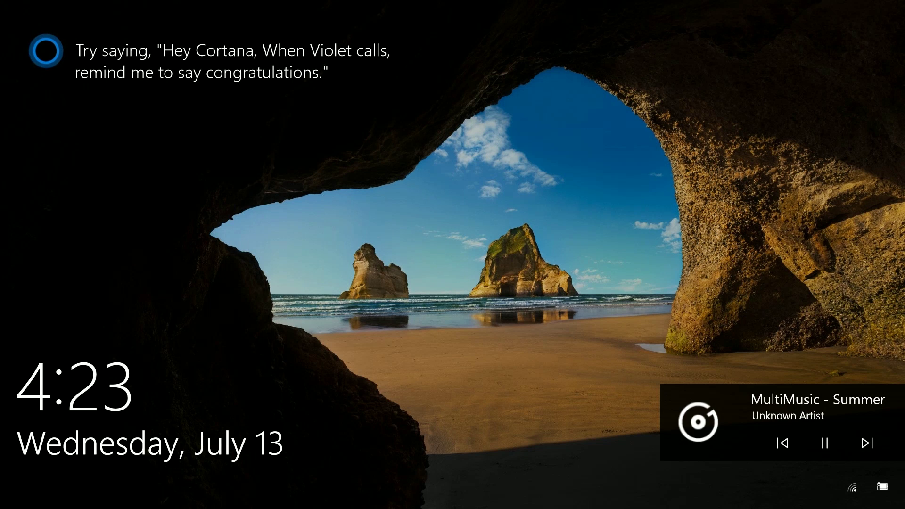
{"action": "left_click", "coordinate": [825, 443]}
{"action": "left_click", "coordinate": [648, 439]}
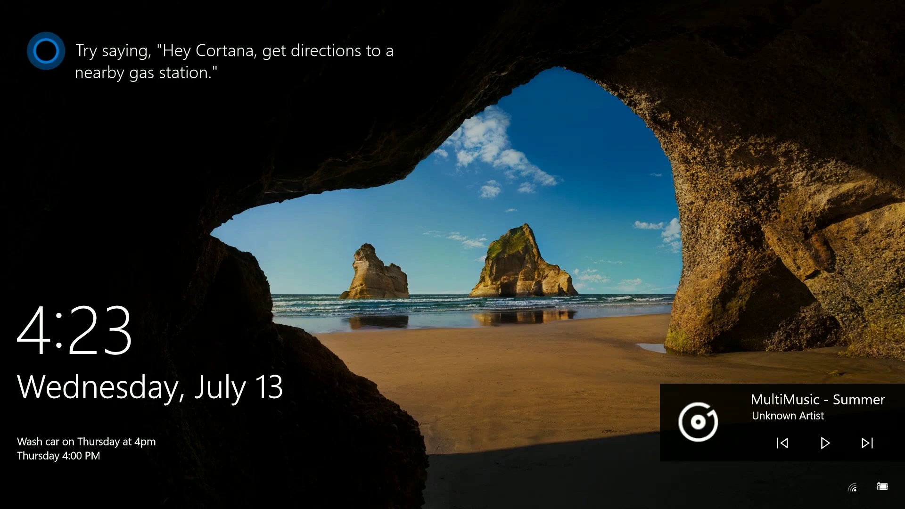
Step: Dismiss the lock screen and sign in by entering the account PIN
{"action": "key", "text": "space"}
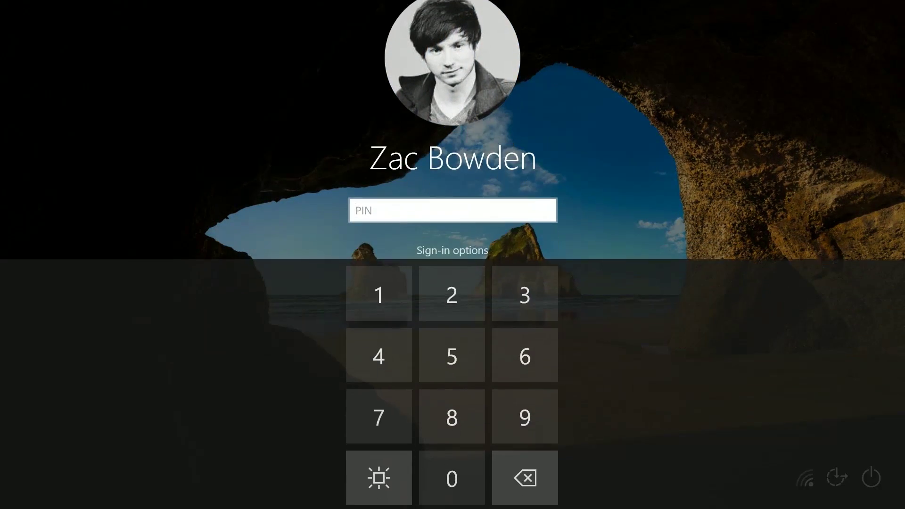
{"action": "left_click", "coordinate": [379, 356]}
{"action": "left_click", "coordinate": [378, 356]}
{"action": "left_click", "coordinate": [433, 287]}
{"action": "left_click", "coordinate": [379, 293]}
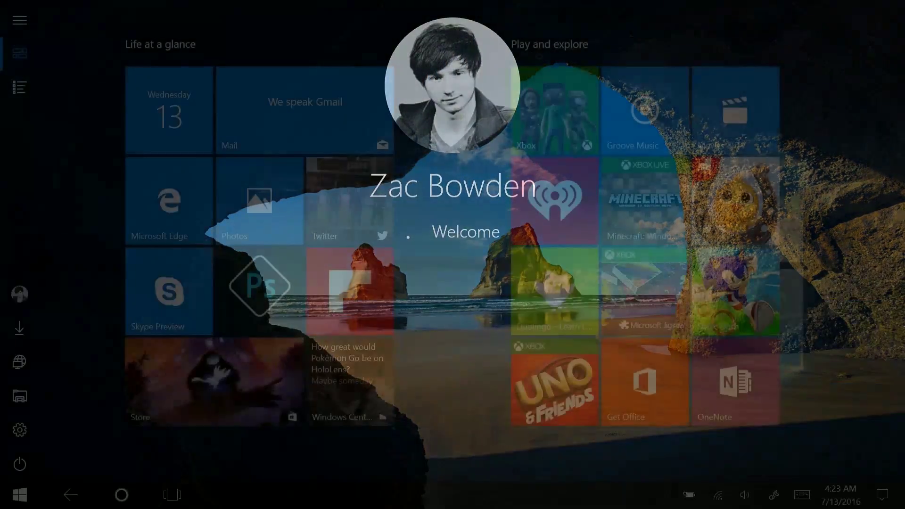